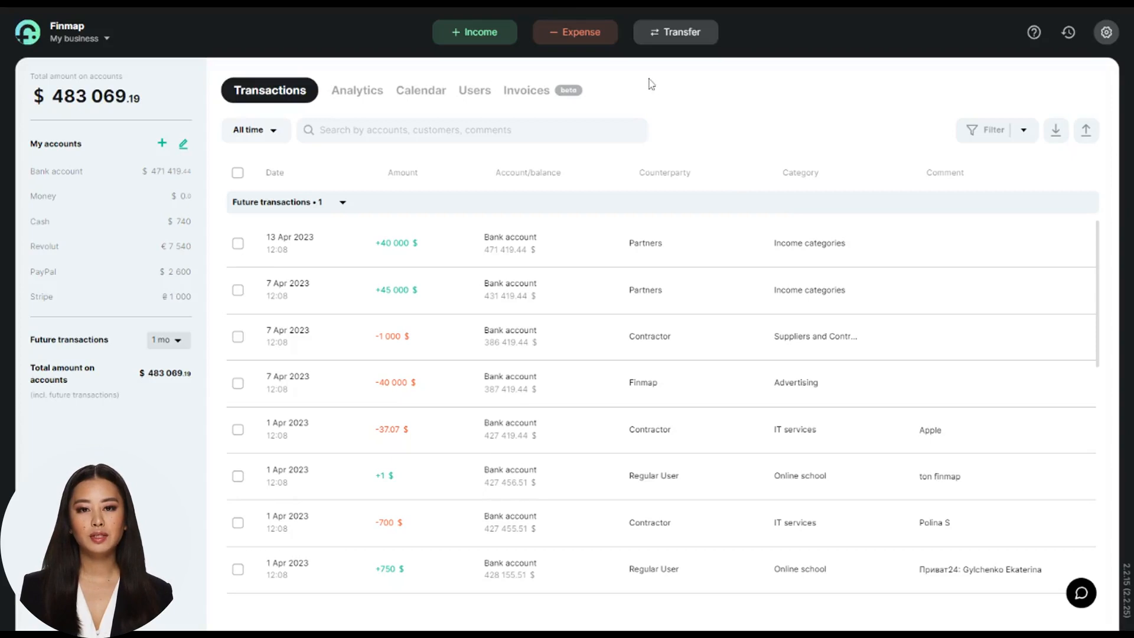
Step: Open the Income / P&L report in Analytics and review its profit, category and monthly income charts
{"action": "left_click", "coordinate": [355, 101]}
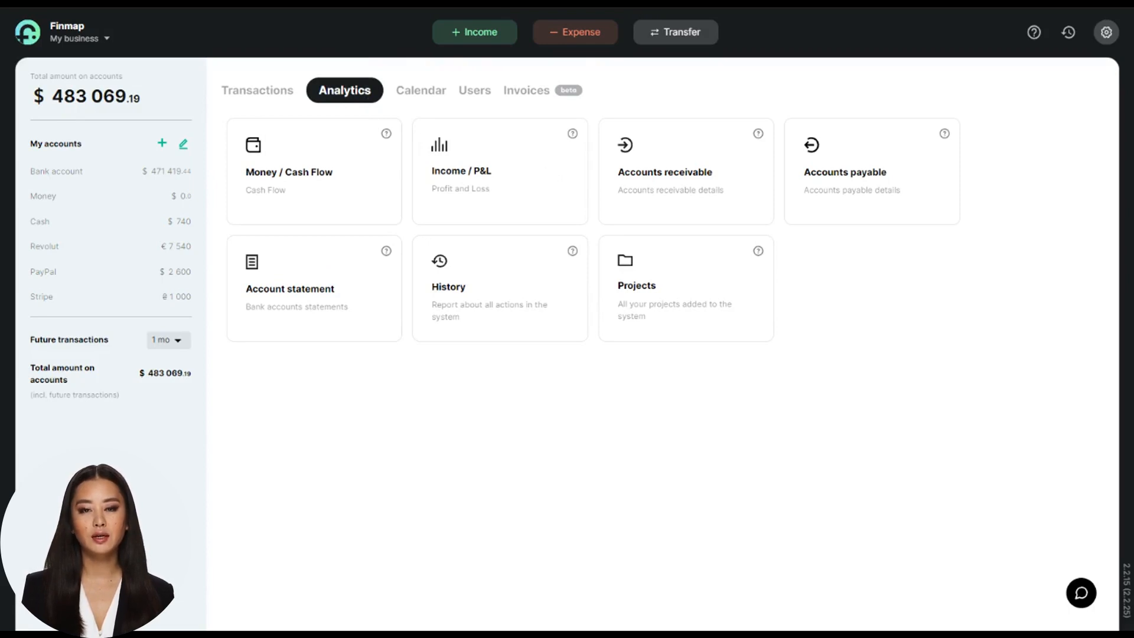
{"action": "left_click", "coordinate": [549, 172]}
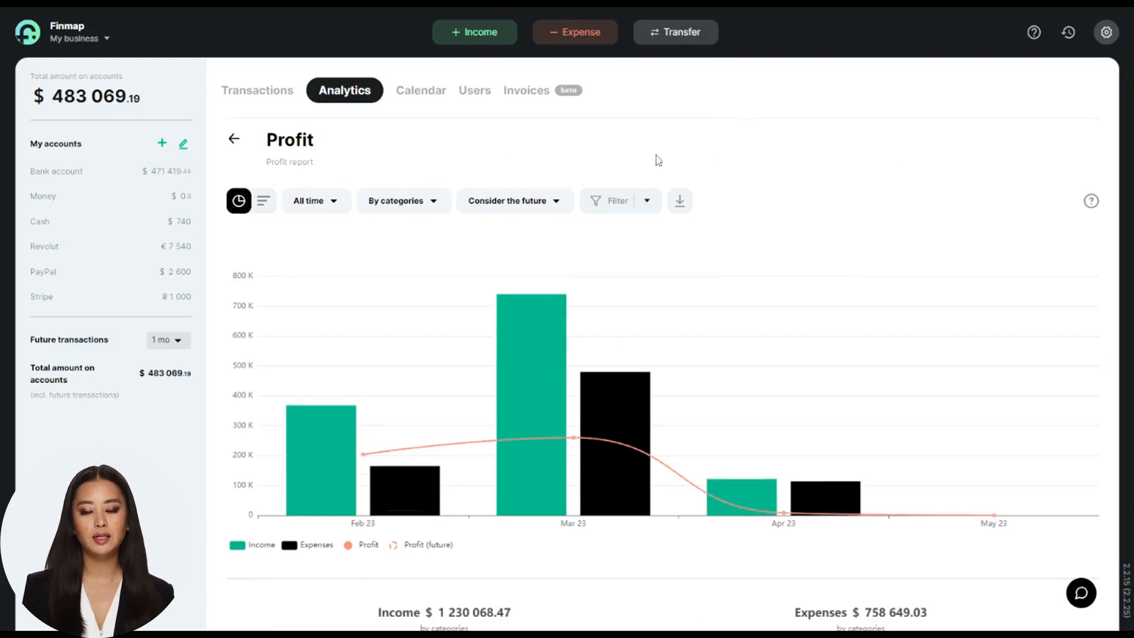
{"action": "scroll", "coordinate": [220, 257], "scroll_direction": "down", "scroll_amount": 5}
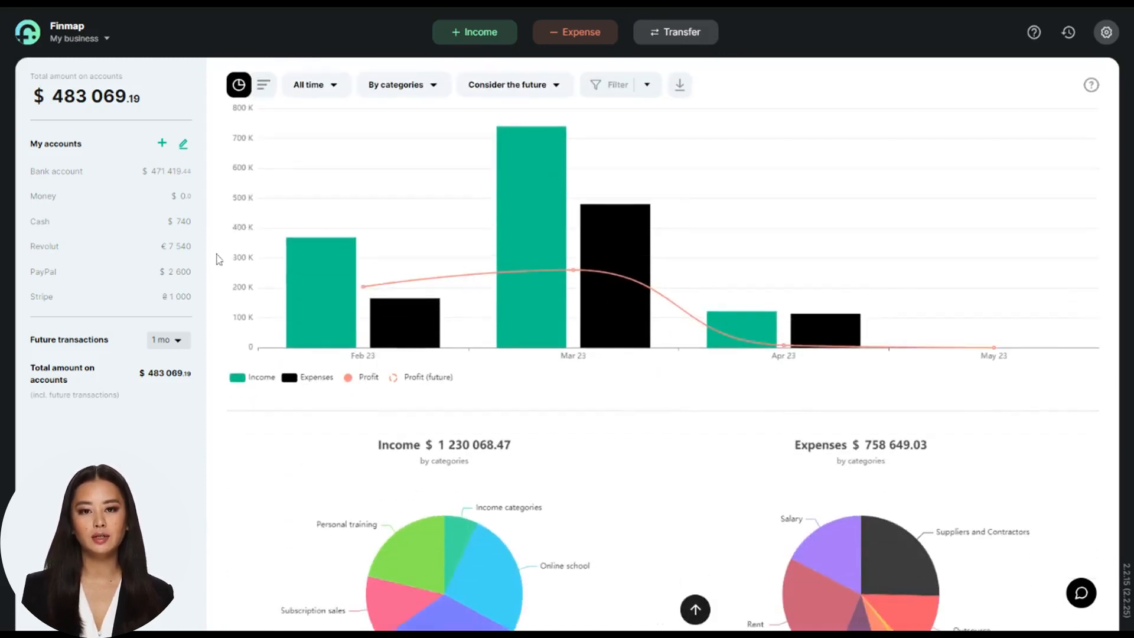
{"action": "scroll", "coordinate": [214, 266], "scroll_direction": "down", "scroll_amount": 6}
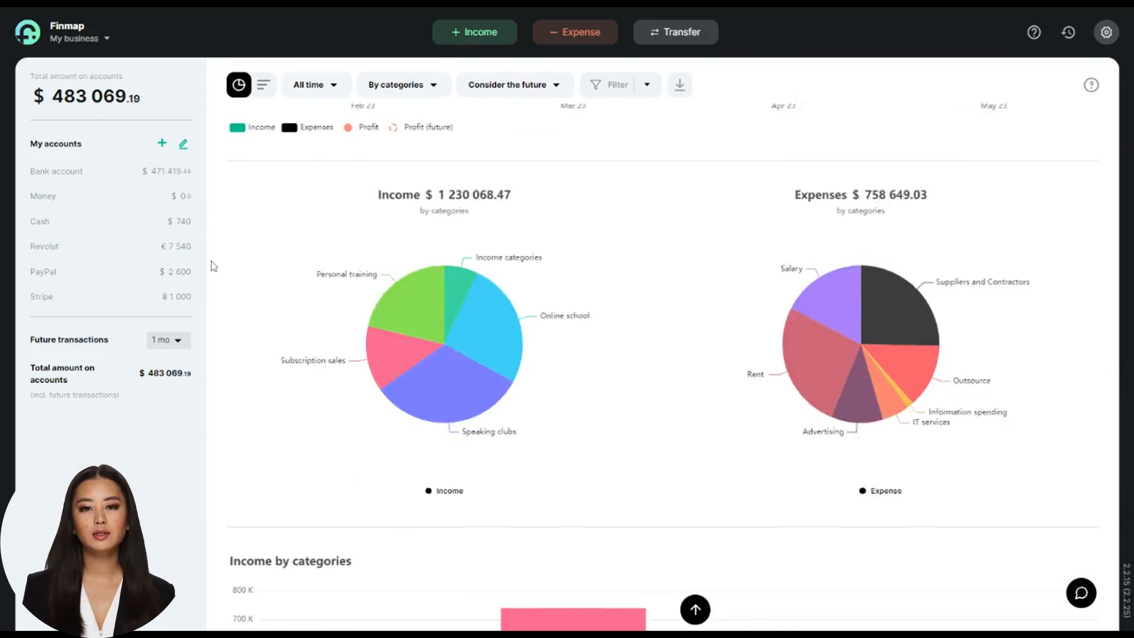
{"action": "scroll", "coordinate": [214, 266], "scroll_direction": "down", "scroll_amount": 5}
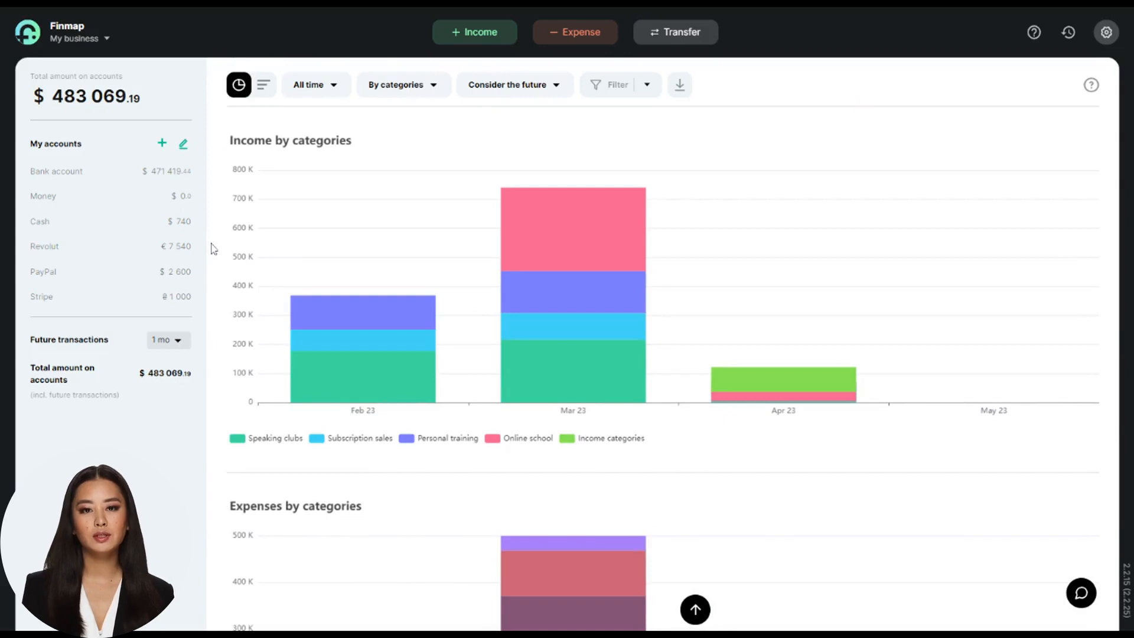
{"action": "scroll", "coordinate": [214, 245], "scroll_direction": "up", "scroll_amount": 2}
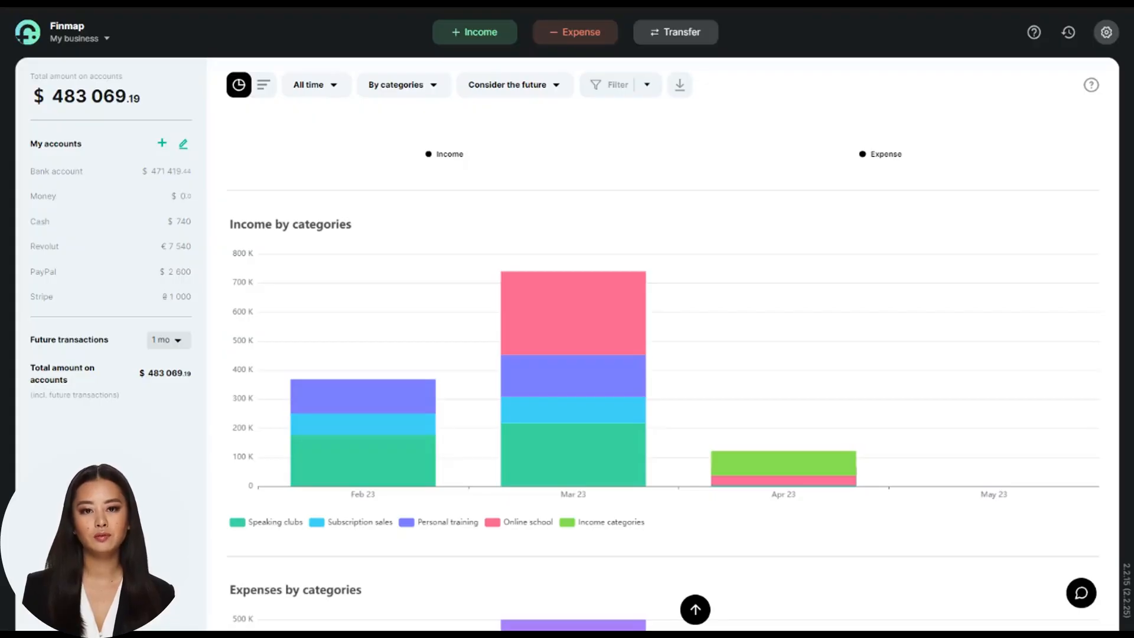
Step: Start a data import for the business and choose Excel as the import source
{"action": "left_click", "coordinate": [1106, 33]}
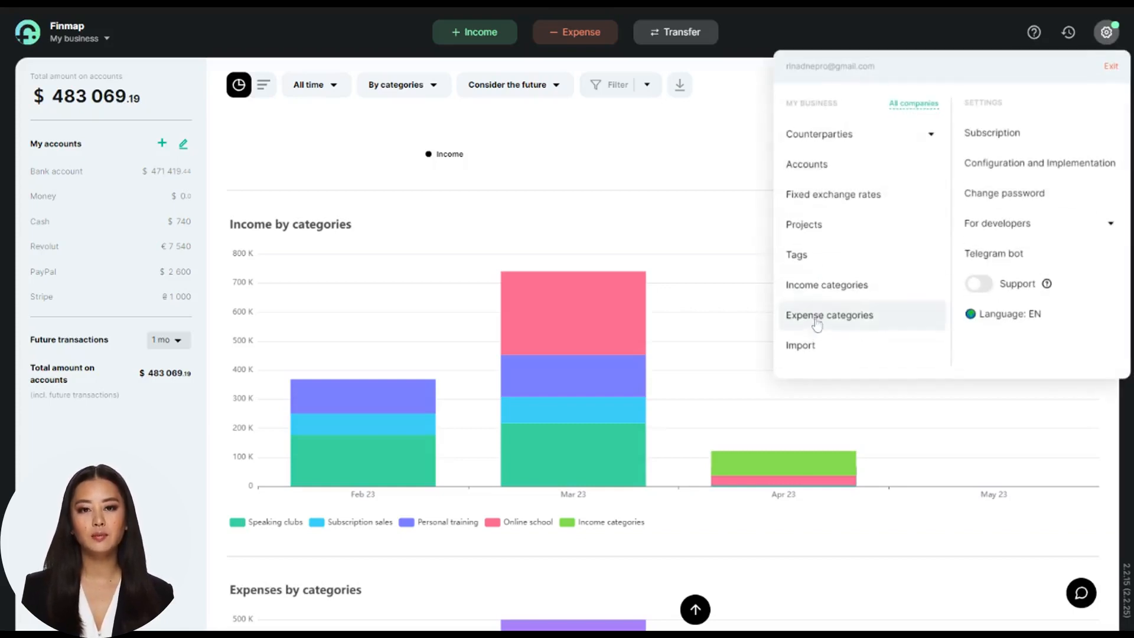
{"action": "left_click", "coordinate": [813, 352]}
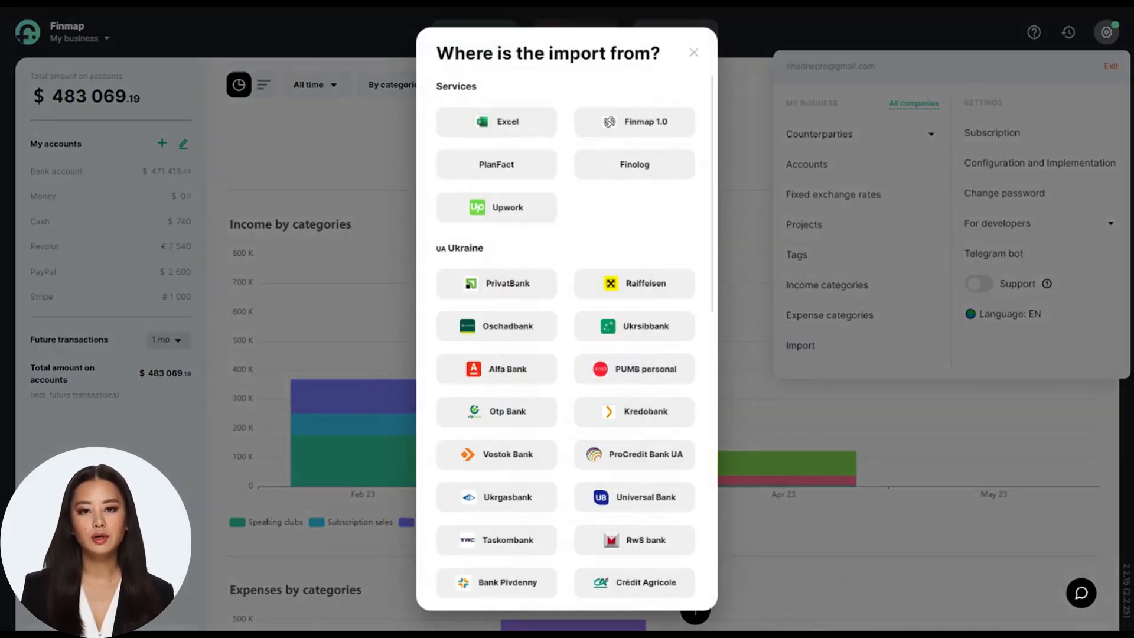
{"action": "left_click", "coordinate": [532, 130]}
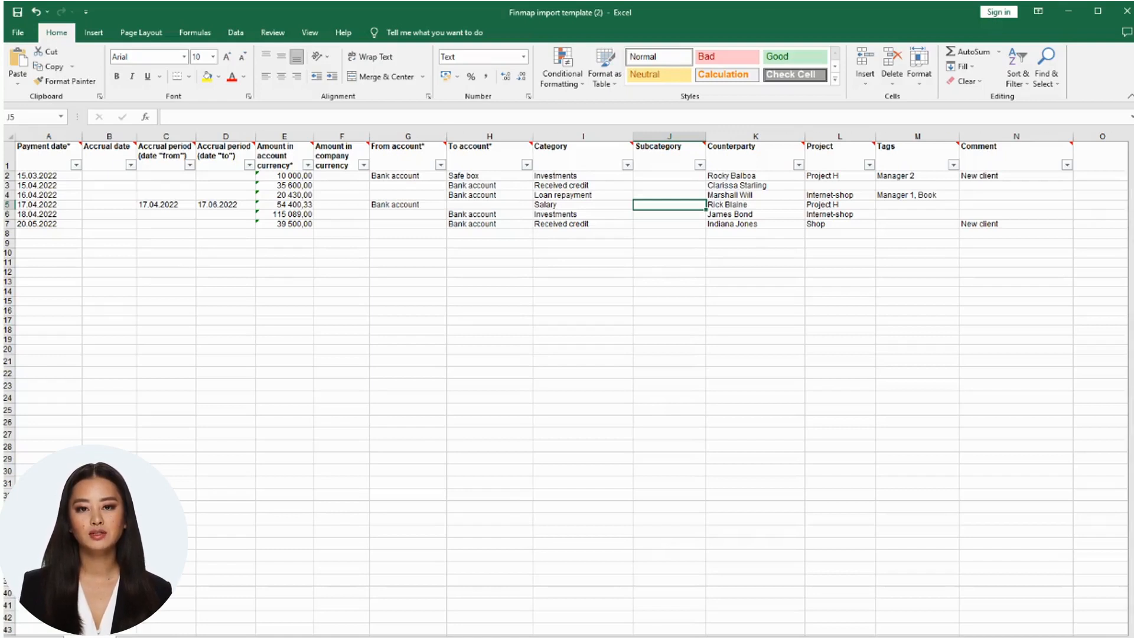
Step: In the Finmap import template in Excel, read the important features sheet and examine the header row, including payment date and amount in account currency
{"action": "key", "text": "ctrl+Page_Down"}
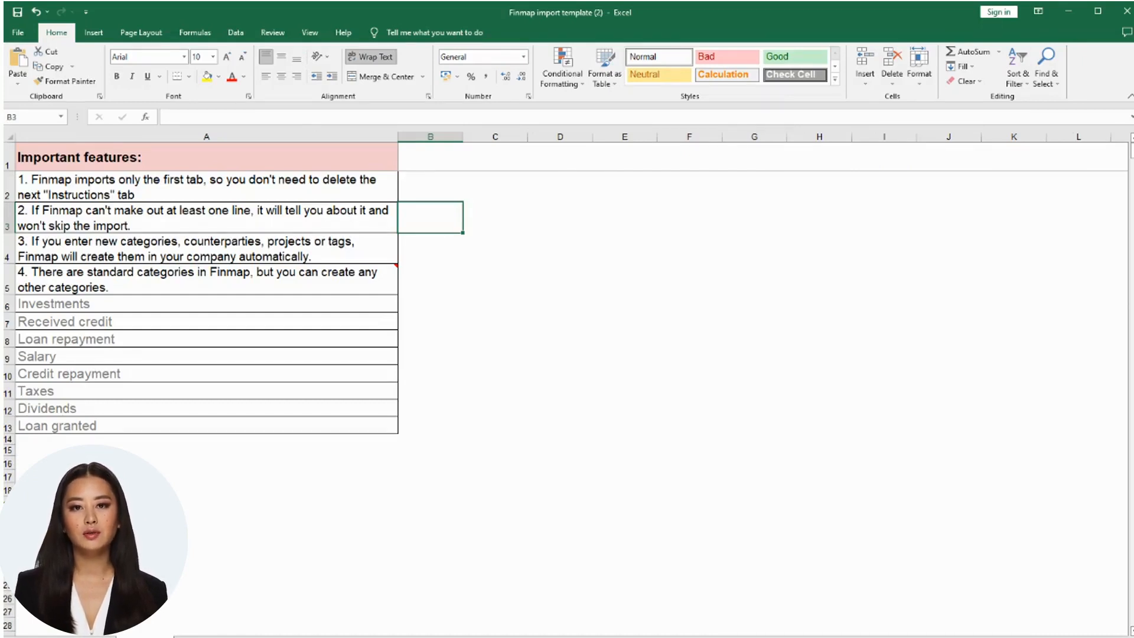
{"action": "key", "text": "ctrl+Page_Up"}
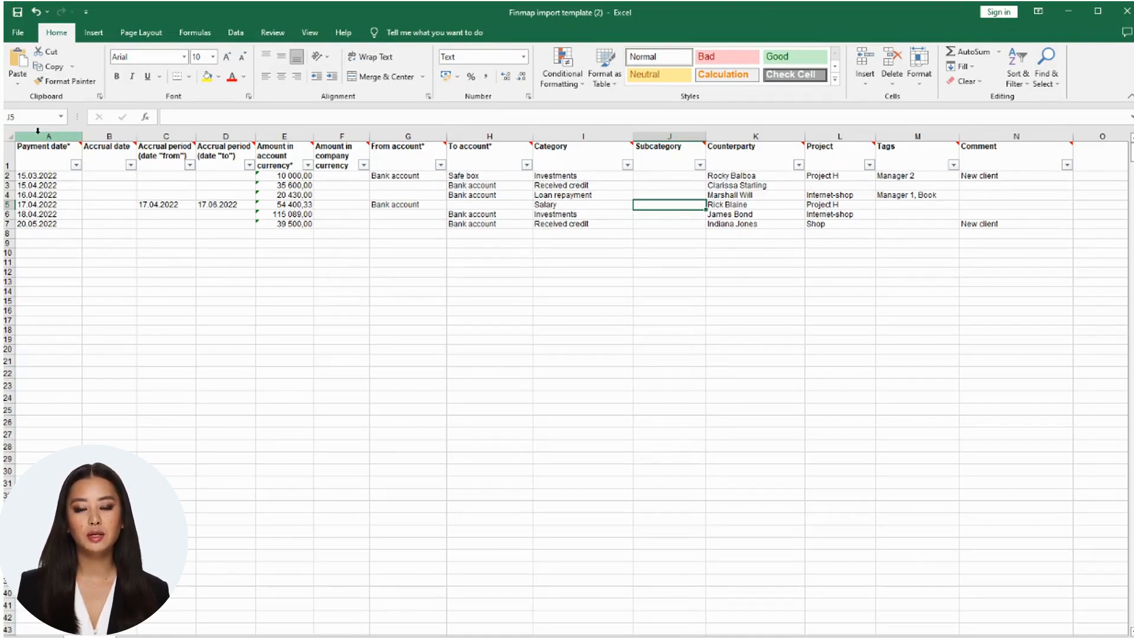
{"action": "left_click", "coordinate": [7, 157]}
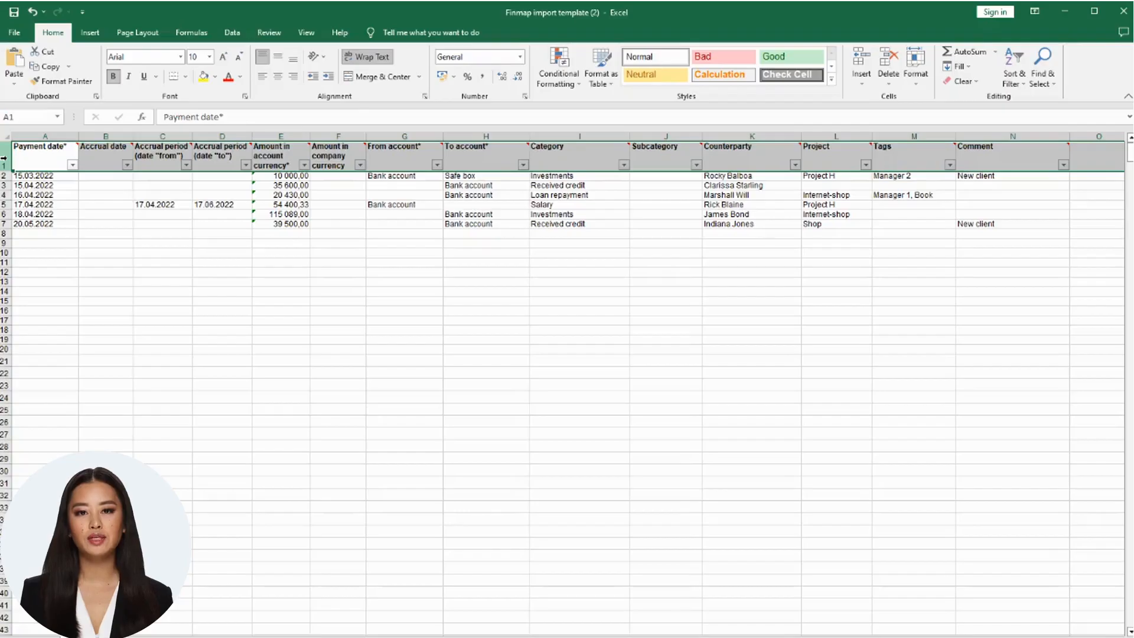
{"action": "left_click", "coordinate": [35, 243]}
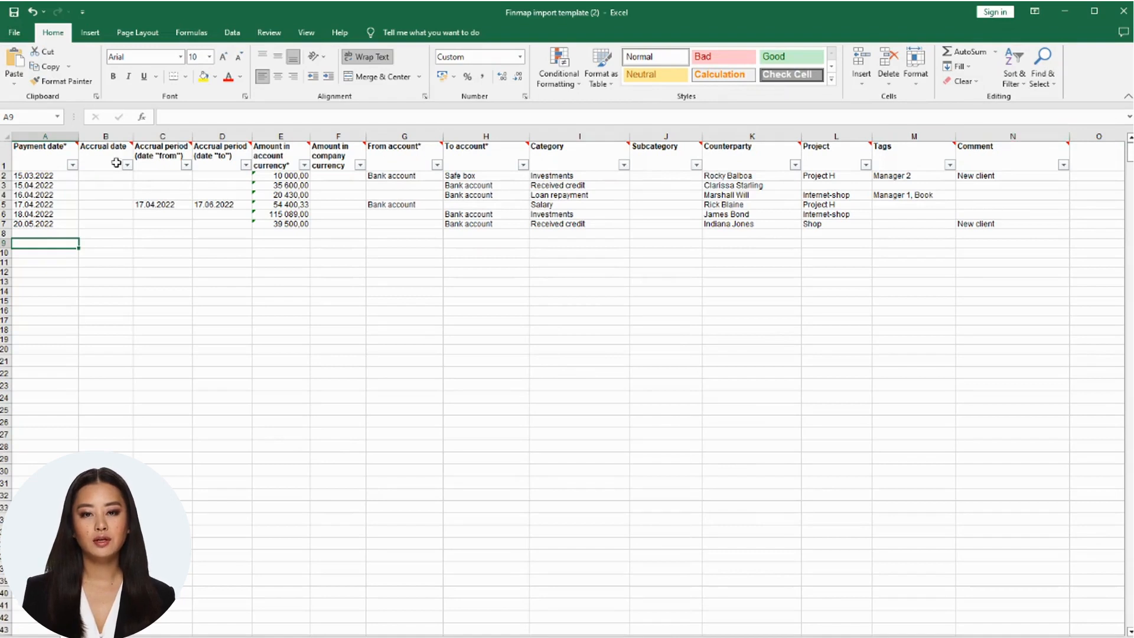
{"action": "left_click", "coordinate": [56, 152]}
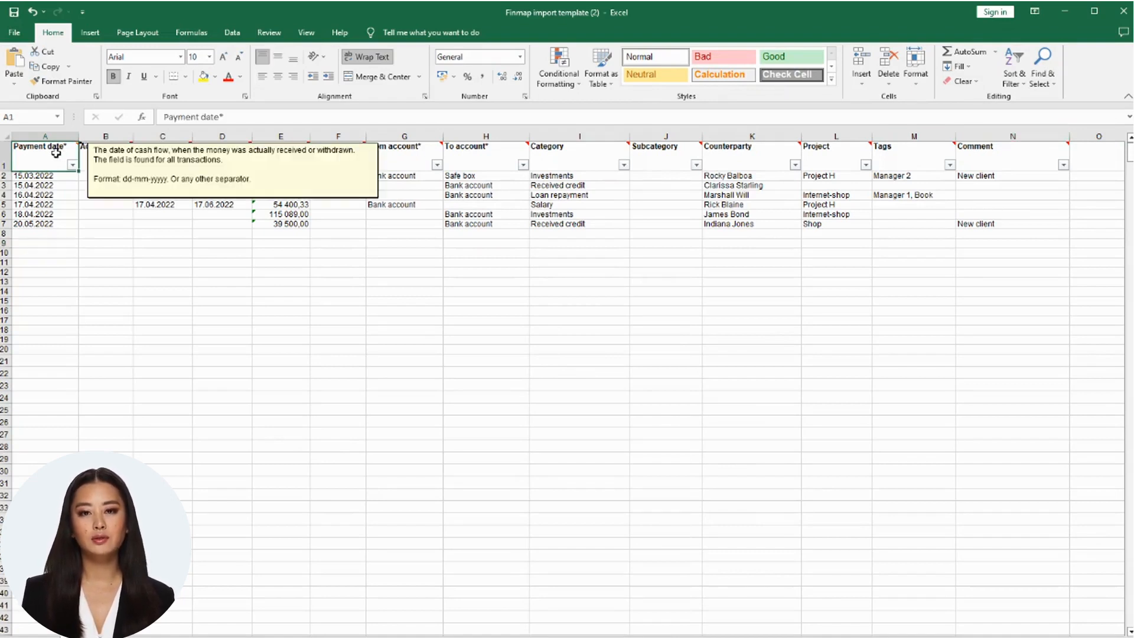
{"action": "left_click", "coordinate": [281, 158]}
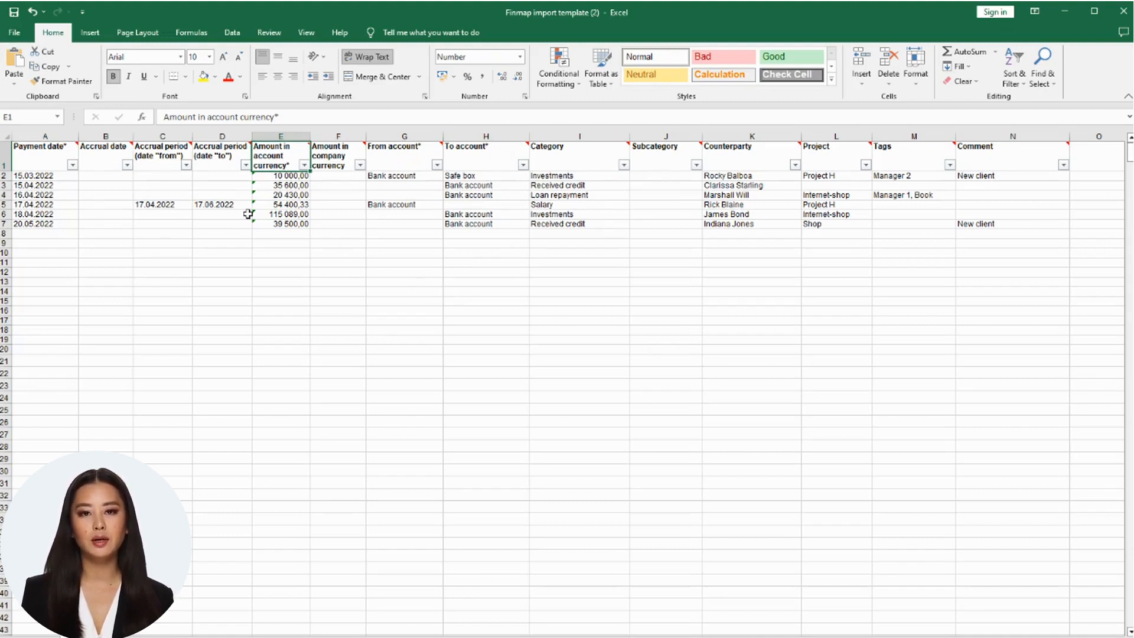
Step: Clear the sample transactions in A2:N7 of the import template, keeping the header row
{"action": "left_click", "coordinate": [68, 180]}
{"action": "left_click_drag", "start_coordinate": [68, 179], "coordinate": [973, 224]}
{"action": "key", "text": "Delete"}
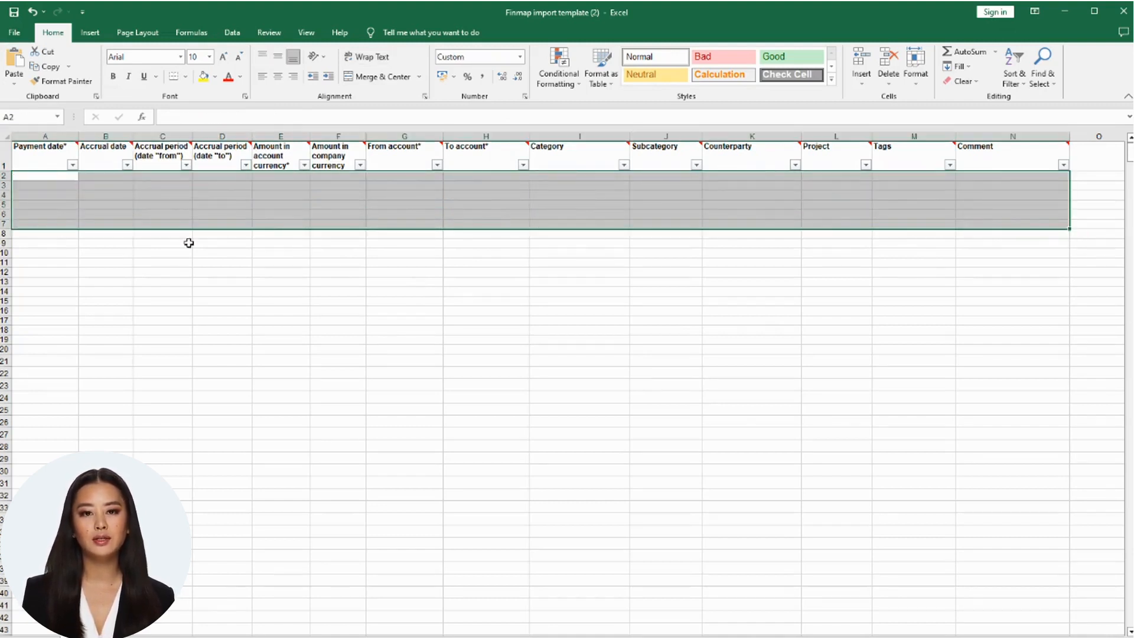
Step: Enter payment date 01/03/2023 and accrual date 01/02/2023 for the first transaction in row 2
{"action": "left_click", "coordinate": [49, 175]}
{"action": "type", "text": "01/"}
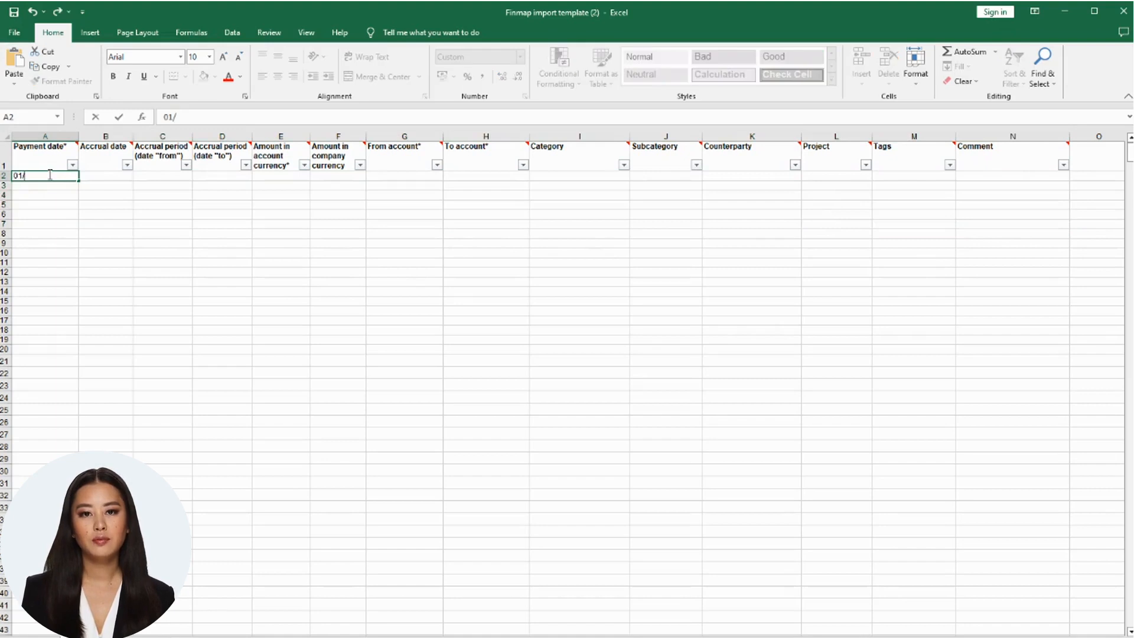
{"action": "type", "text": "03/"}
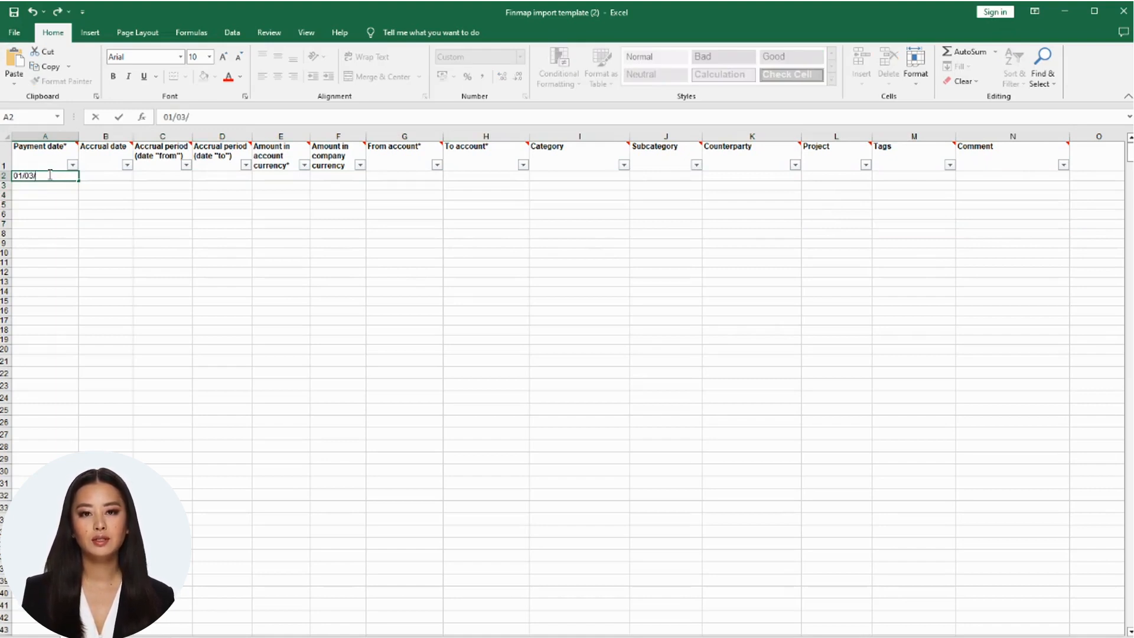
{"action": "type", "text": "2023"}
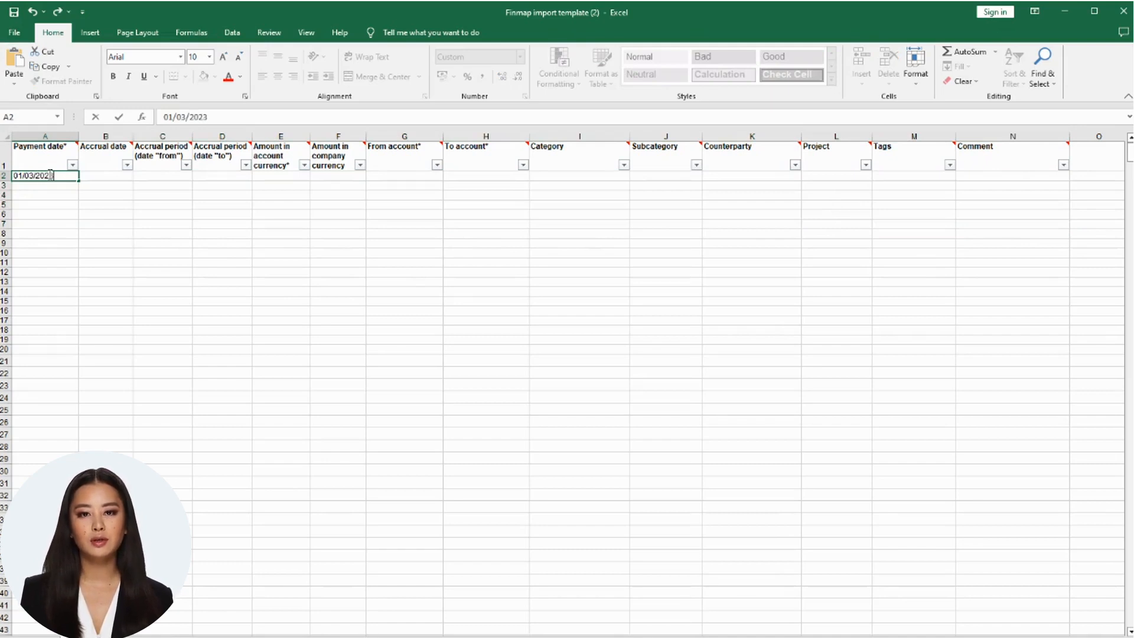
{"action": "key", "text": "Return"}
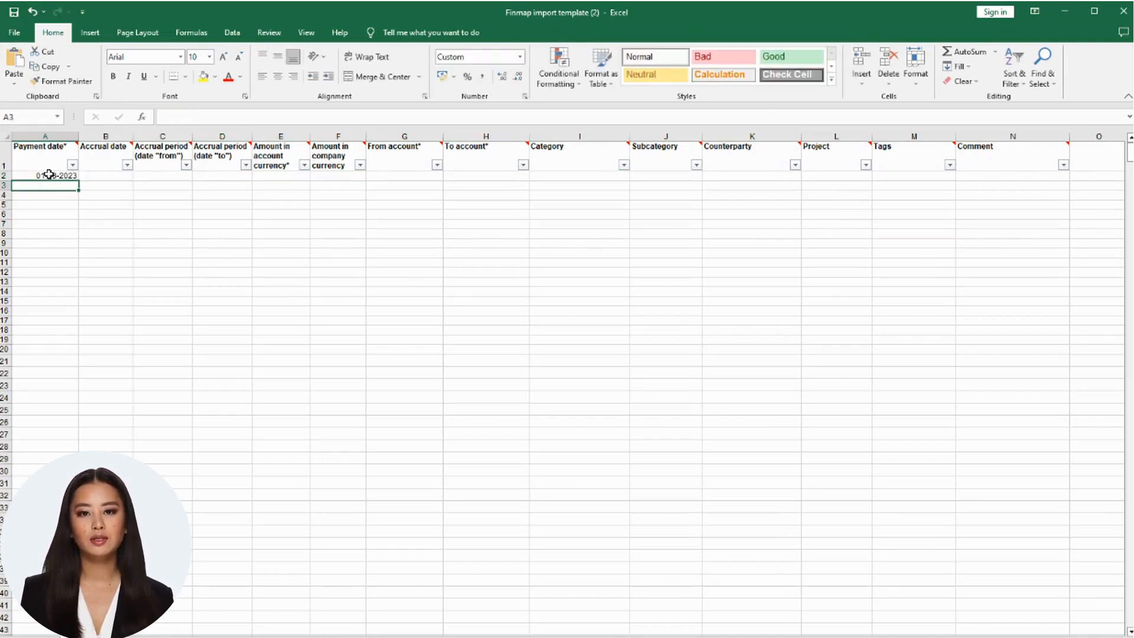
{"action": "left_click", "coordinate": [89, 176]}
{"action": "type", "text": "01/"}
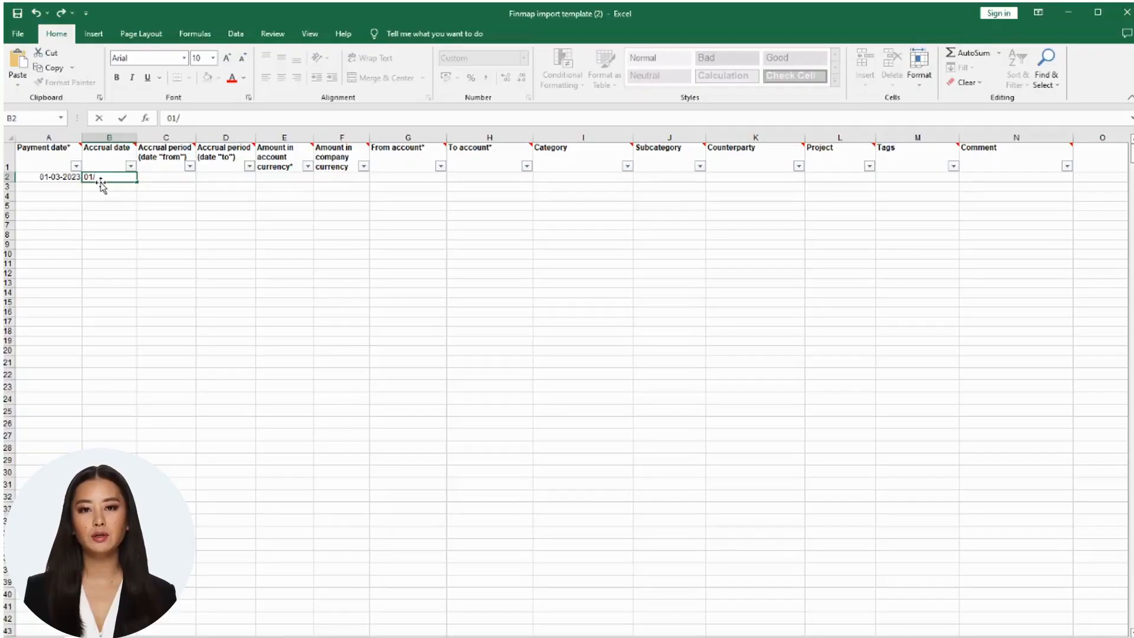
{"action": "type", "text": "02/2023"}
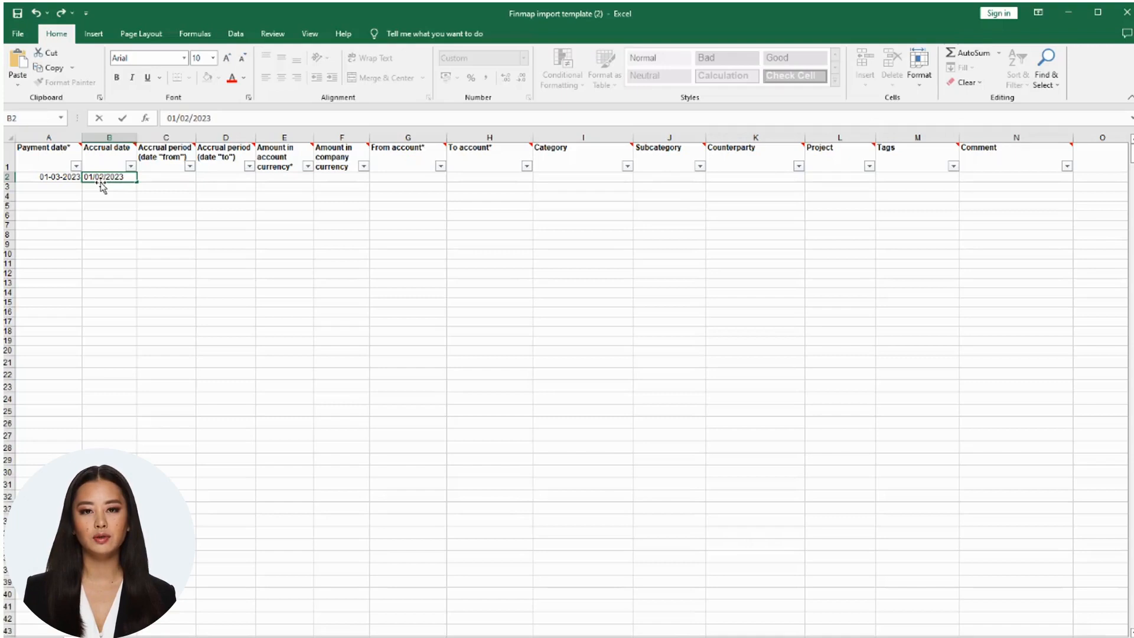
{"action": "left_click", "coordinate": [102, 186]}
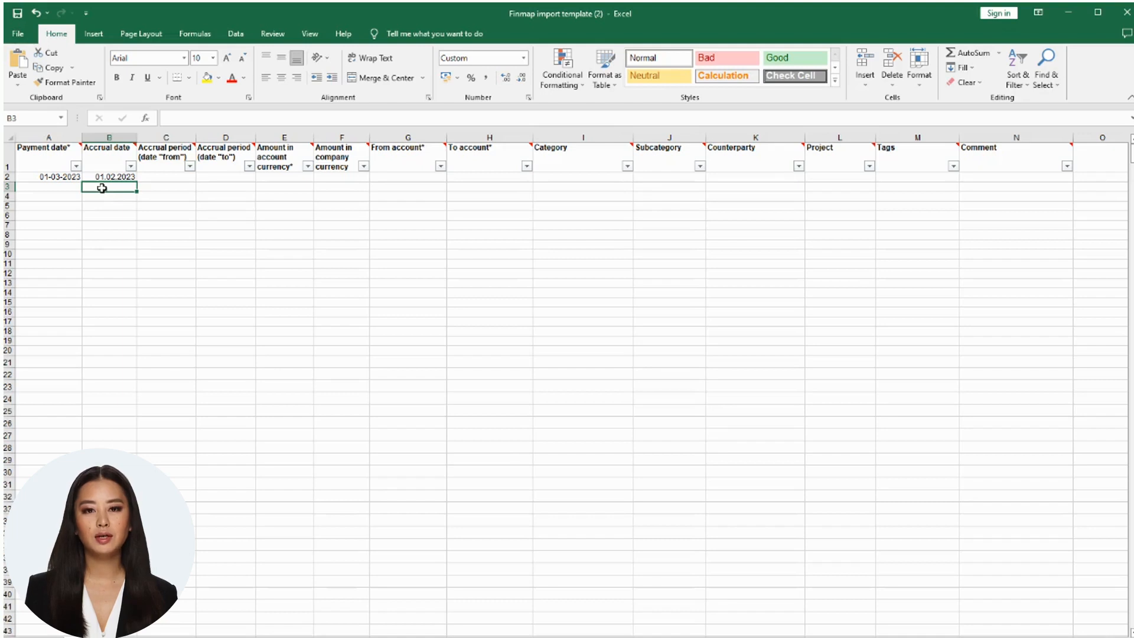
Step: Enter payment date 05/10/2022 in row 3 with an accrual period from 01/09/2022 to 30/09/2022
{"action": "left_click", "coordinate": [75, 190]}
{"action": "type", "text": "05"}
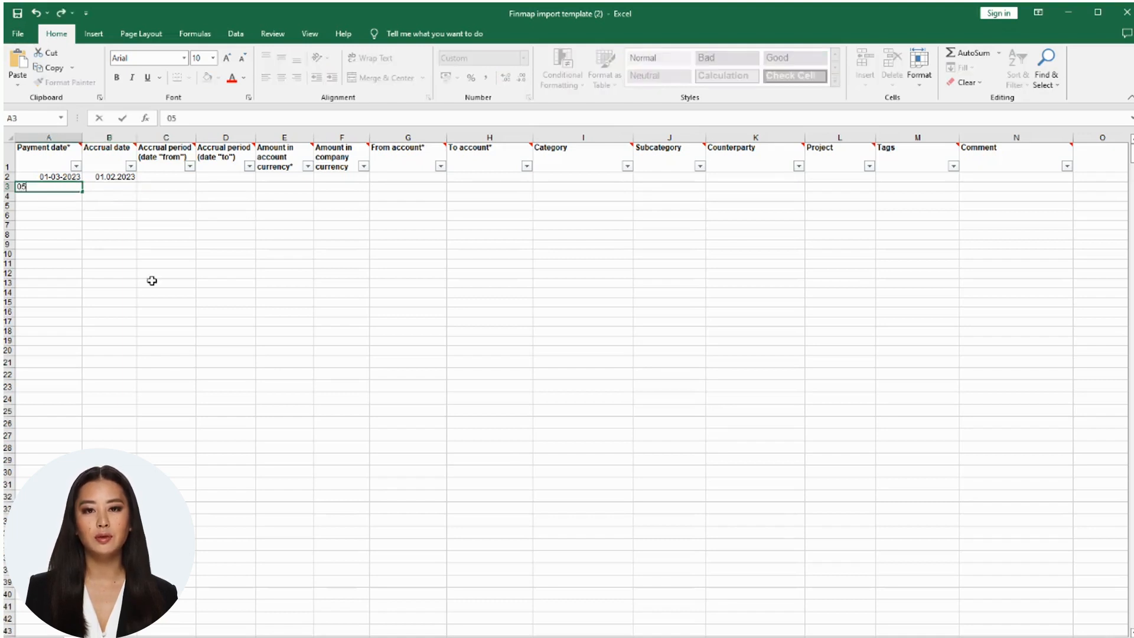
{"action": "type", "text": "/10/2022"}
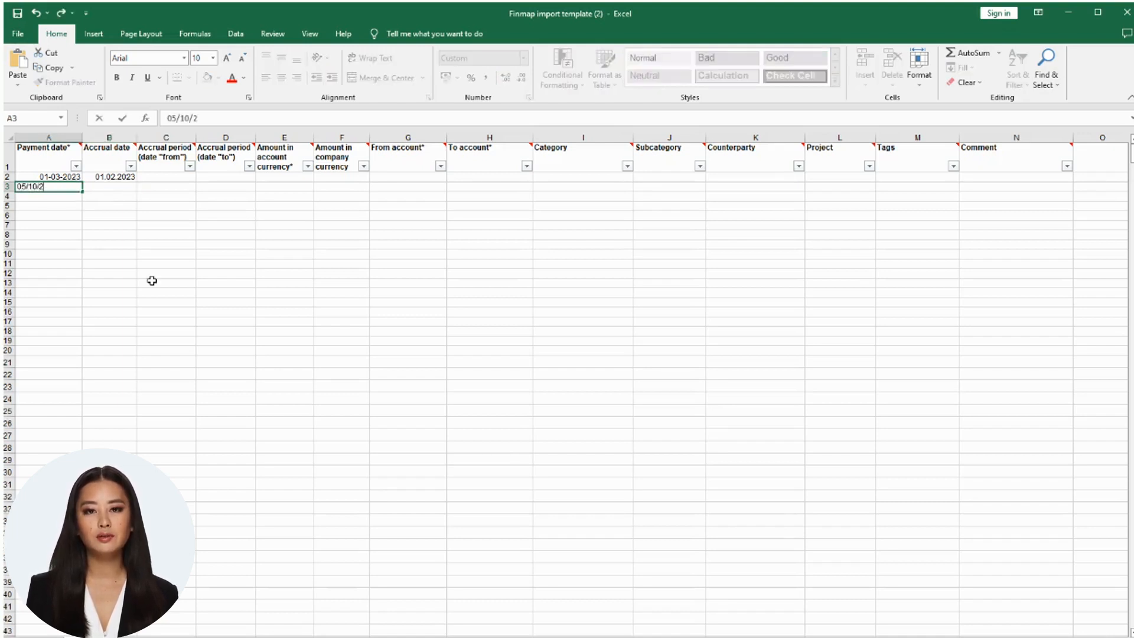
{"action": "left_click", "coordinate": [148, 186]}
{"action": "type", "text": "0"}
{"action": "type", "text": "1/09"}
{"action": "type", "text": "/2022"}
{"action": "left_click", "coordinate": [214, 185]}
{"action": "type", "text": "30/09/2022"}
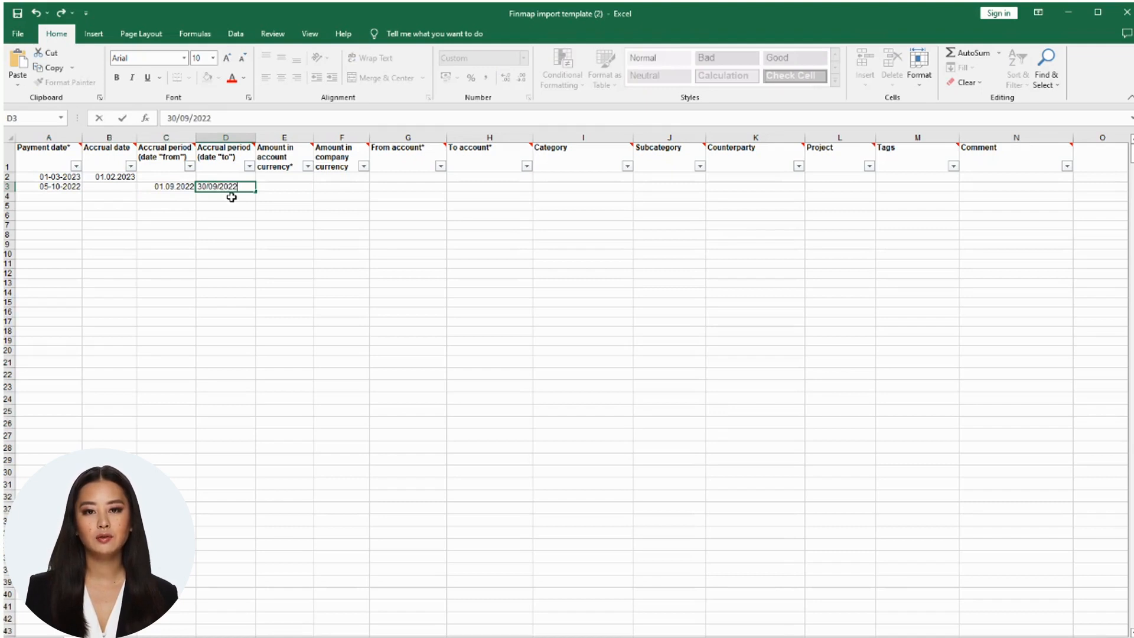
{"action": "key", "text": "Return"}
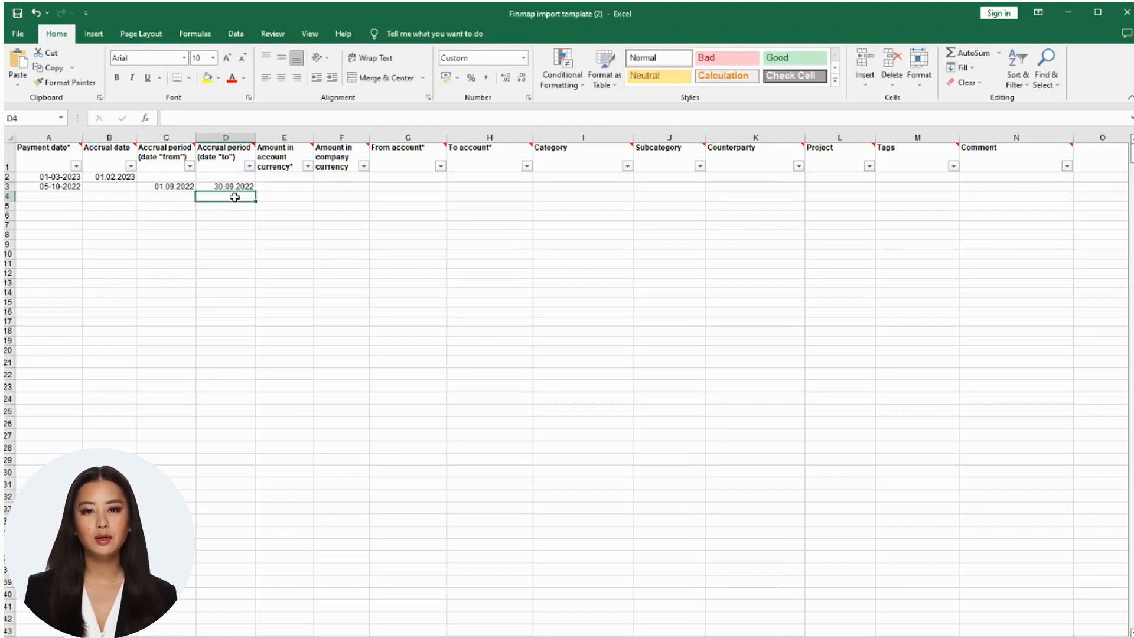
Step: Set the row 2 amounts to 100 in account currency and 4000 in company currency
{"action": "left_click", "coordinate": [278, 177]}
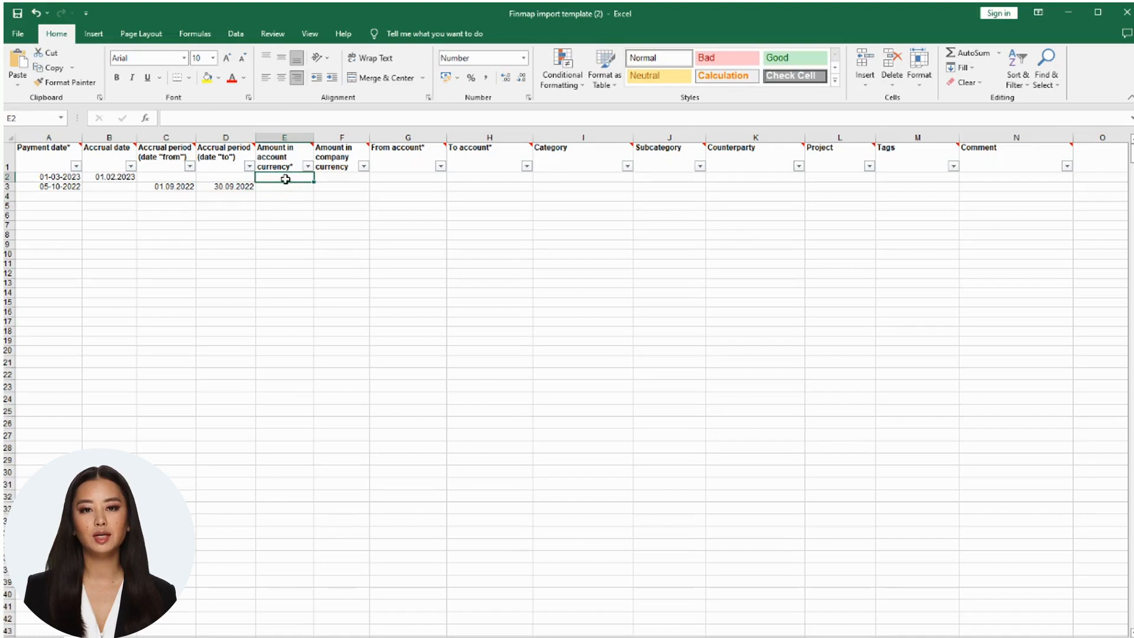
{"action": "type", "text": "100"}
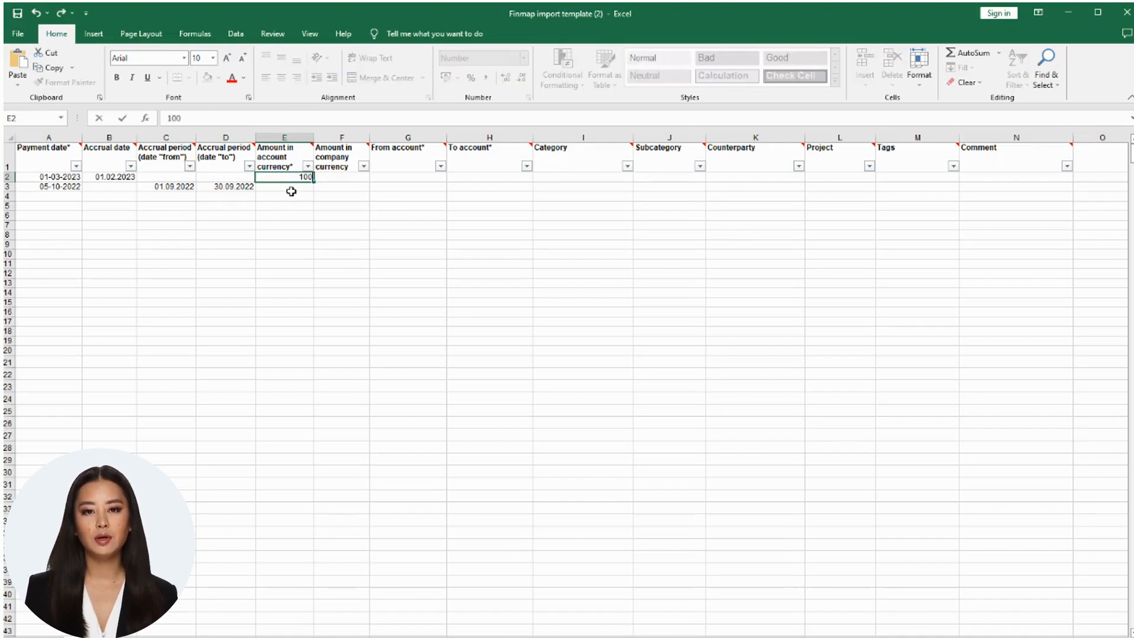
{"action": "key", "text": "Return"}
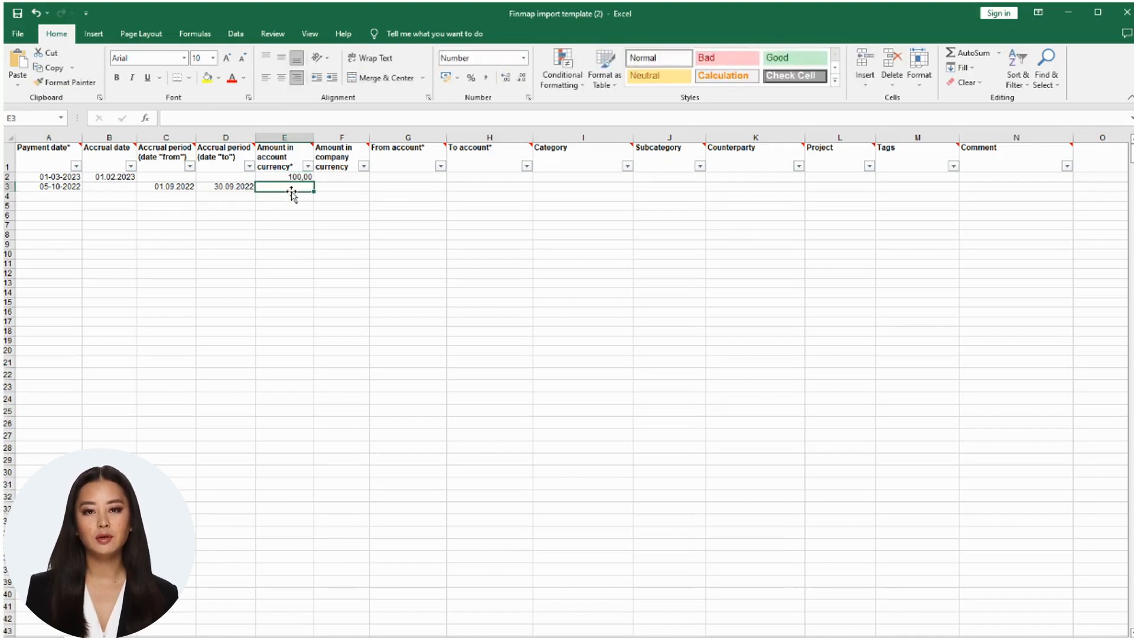
{"action": "left_click", "coordinate": [333, 177]}
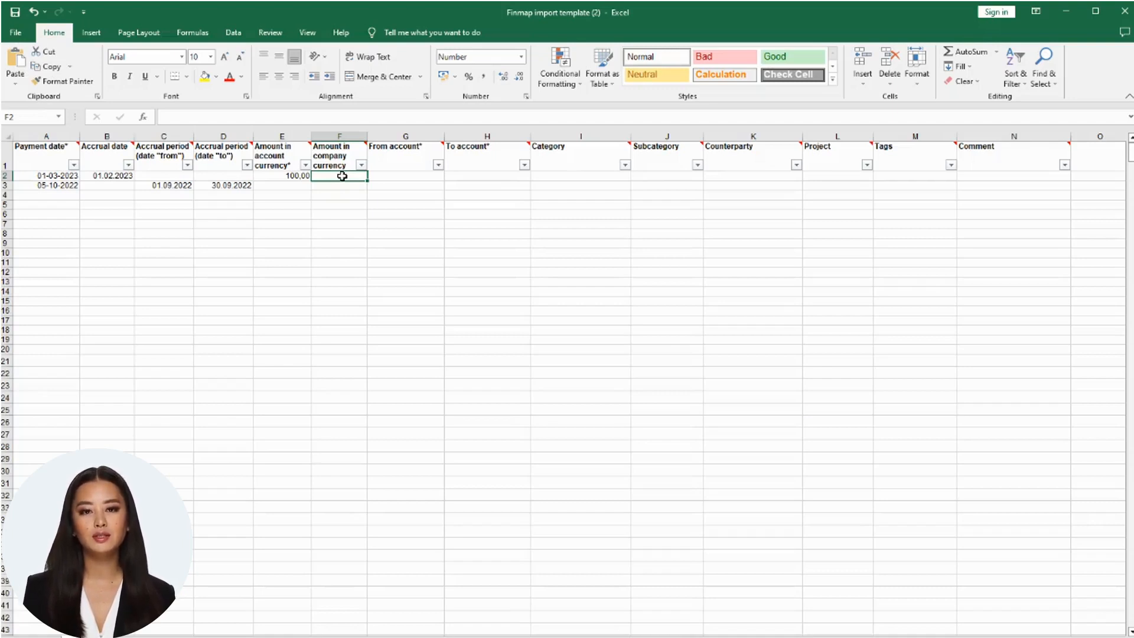
{"action": "type", "text": "400"}
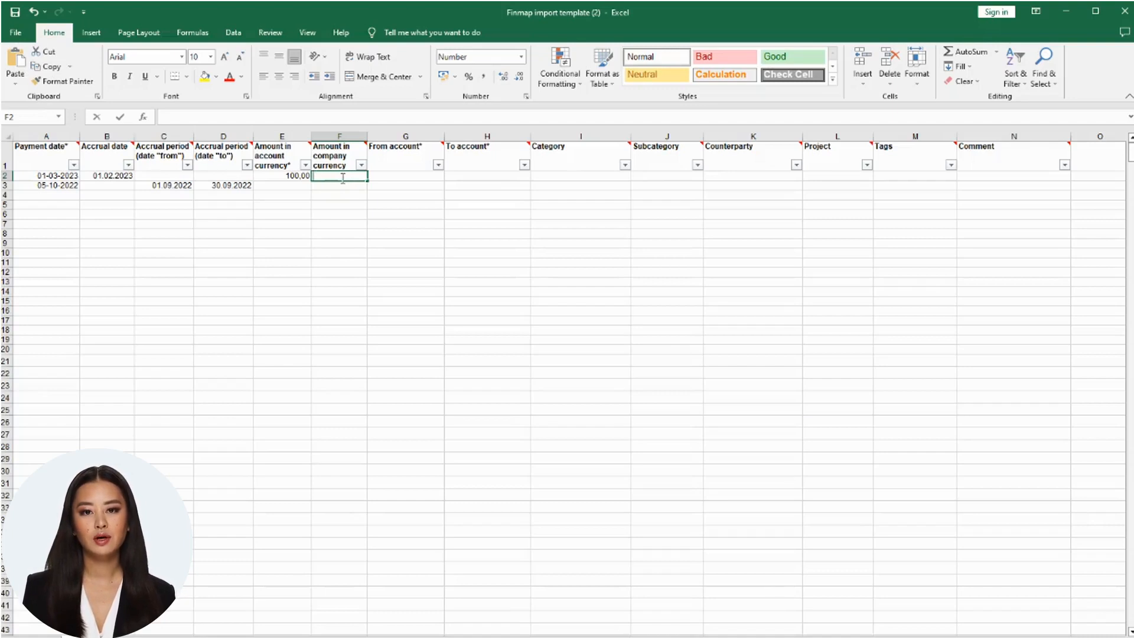
{"action": "type", "text": "0"}
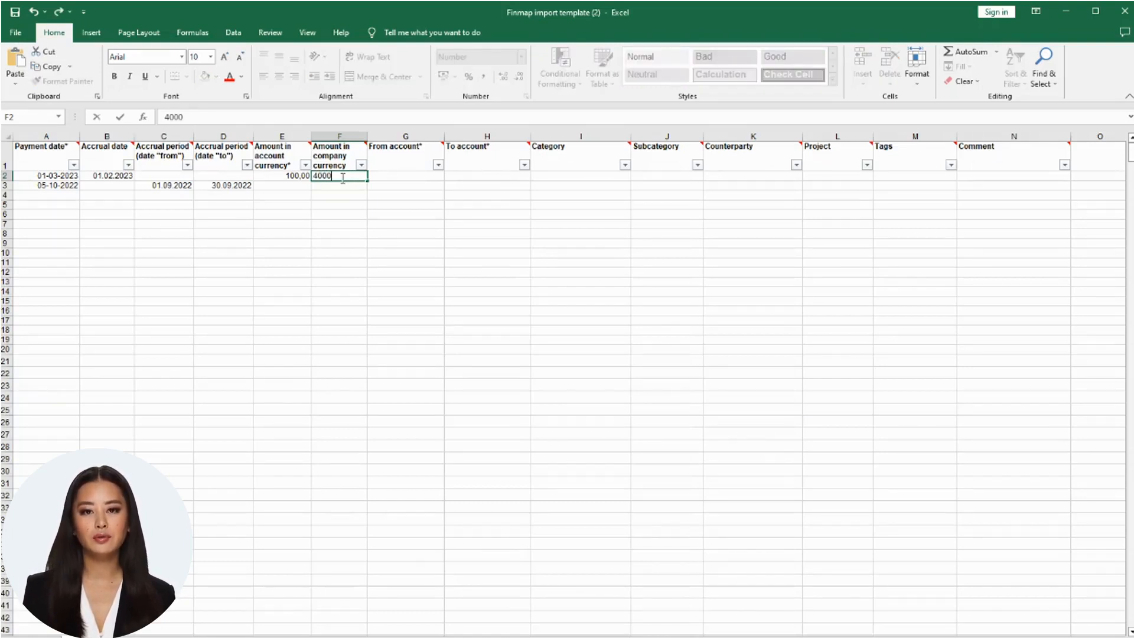
{"action": "key", "text": "Return"}
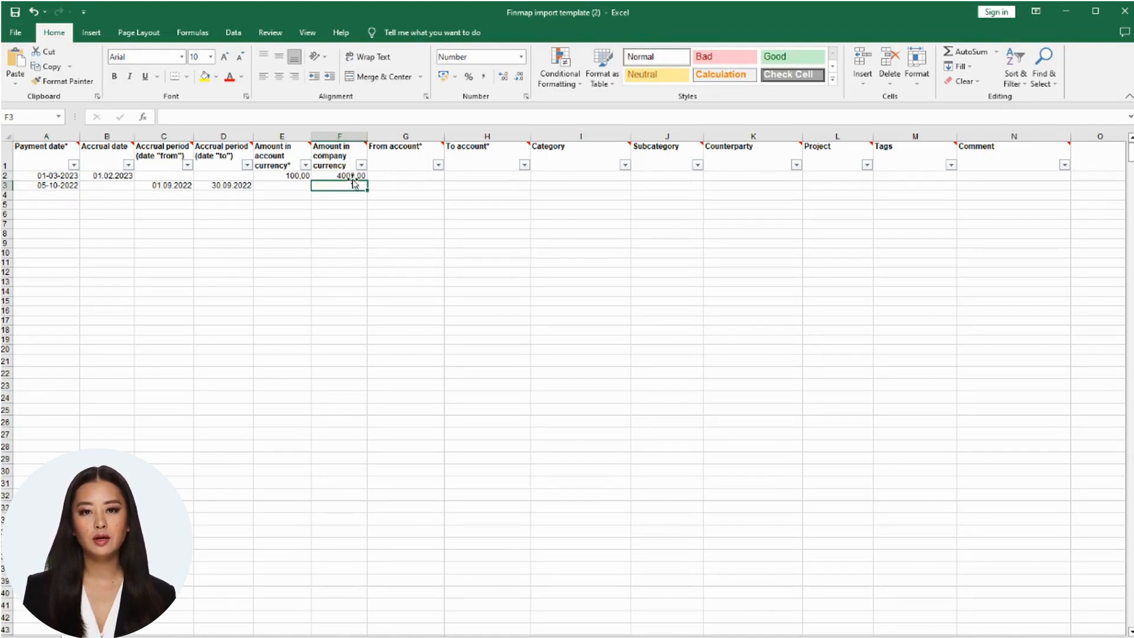
Step: Enter "Bank account" as the From account for the transaction in row 2
{"action": "mouse_move", "coordinate": [450, 155]}
{"action": "left_click", "coordinate": [410, 176]}
{"action": "type", "text": "Bank account"}
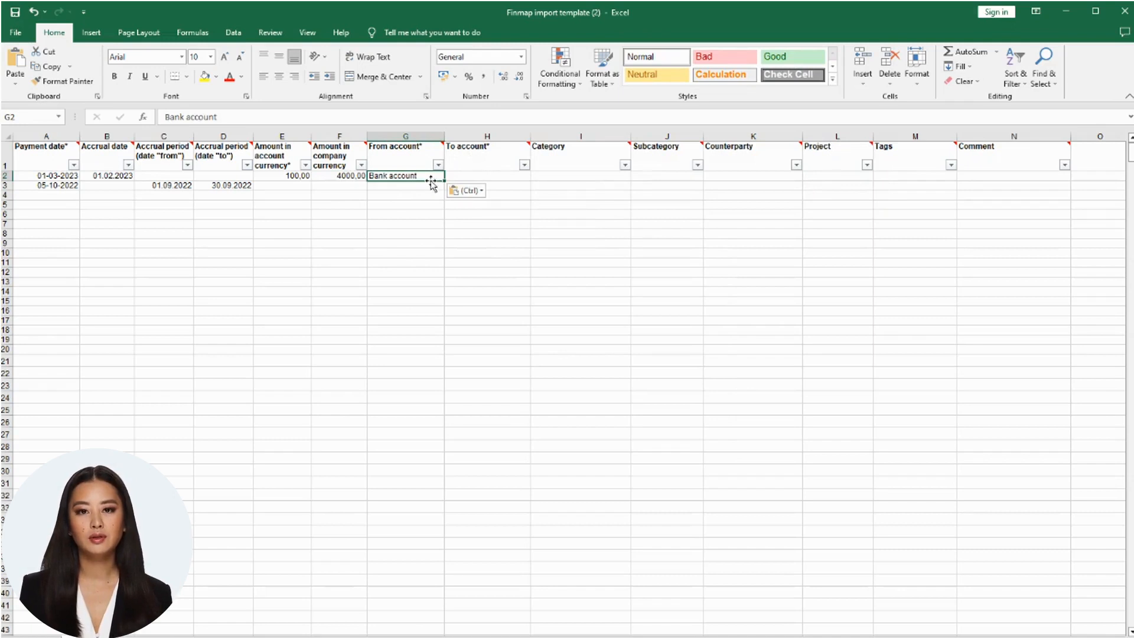
Step: Undo the From account entry in row 2 and enter "Bank account" as that transaction's To account
{"action": "key", "text": "ctrl+z"}
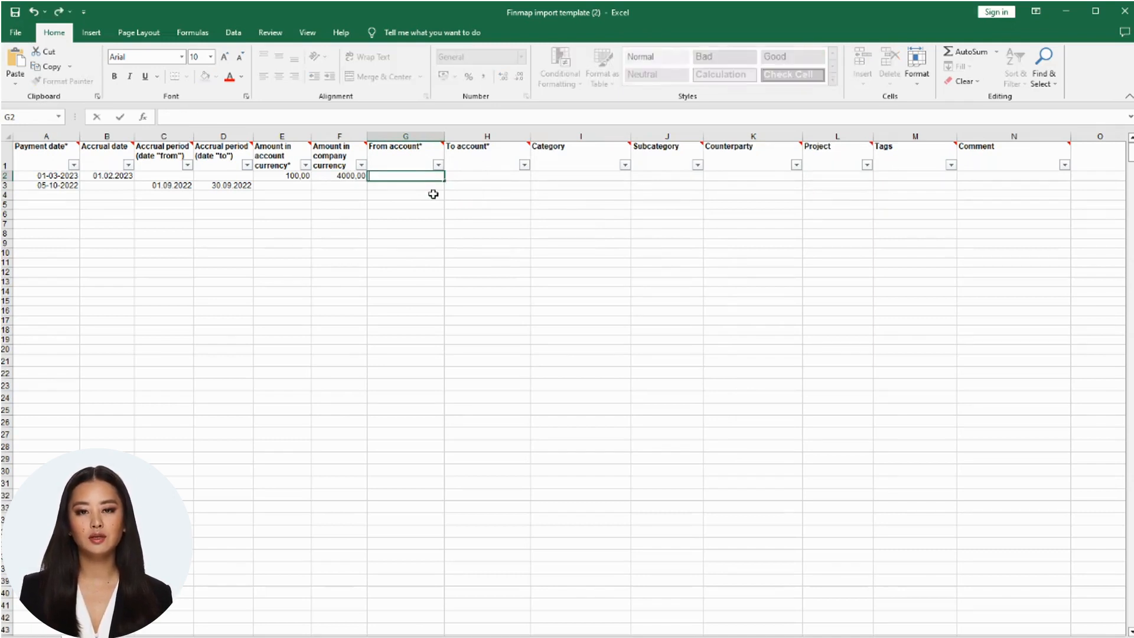
{"action": "left_click", "coordinate": [465, 176]}
{"action": "type", "text": "Bank account"}
{"action": "left_click", "coordinate": [411, 176]}
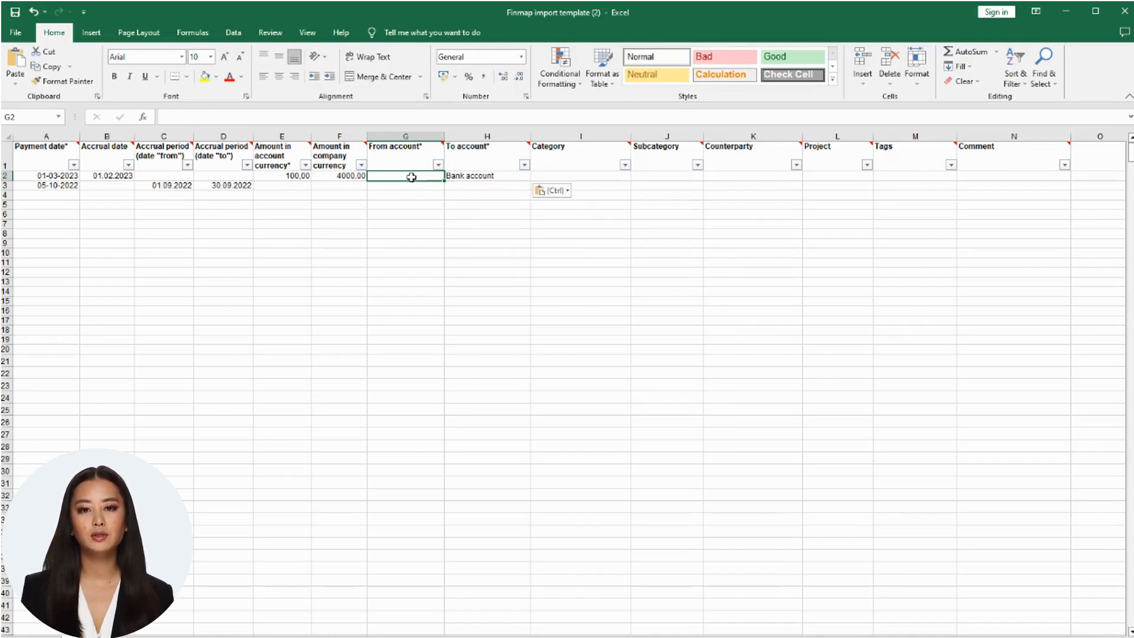
Step: Enter "Cash" as the From account for the transaction in row 2
{"action": "key", "text": "alt"}
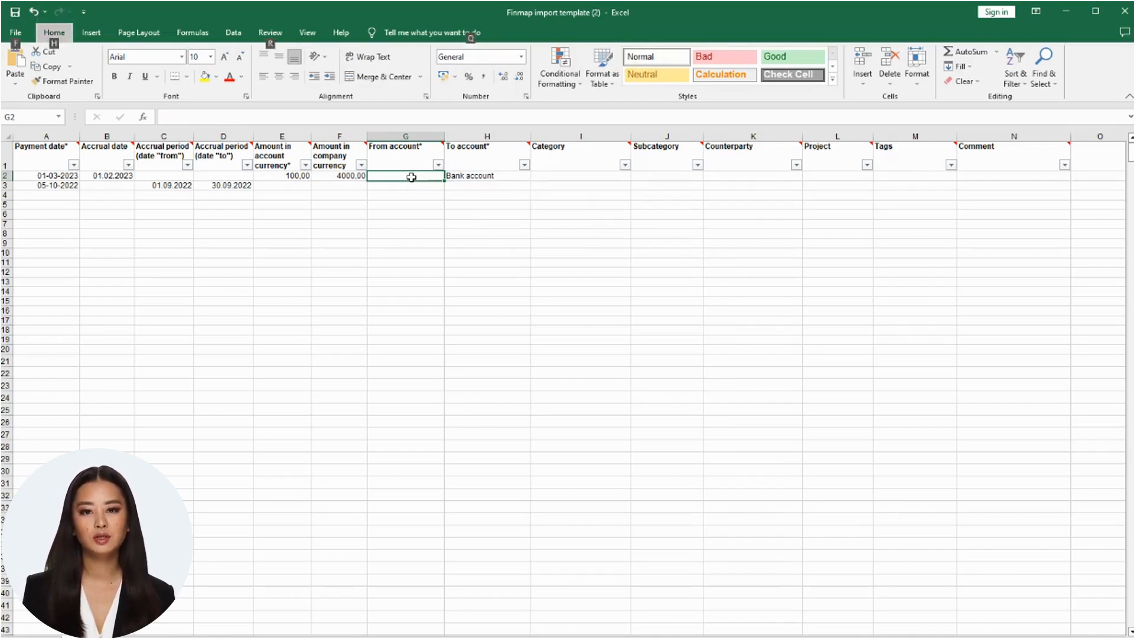
{"action": "key", "text": "ctrl+v"}
{"action": "type", "text": "Ca"}
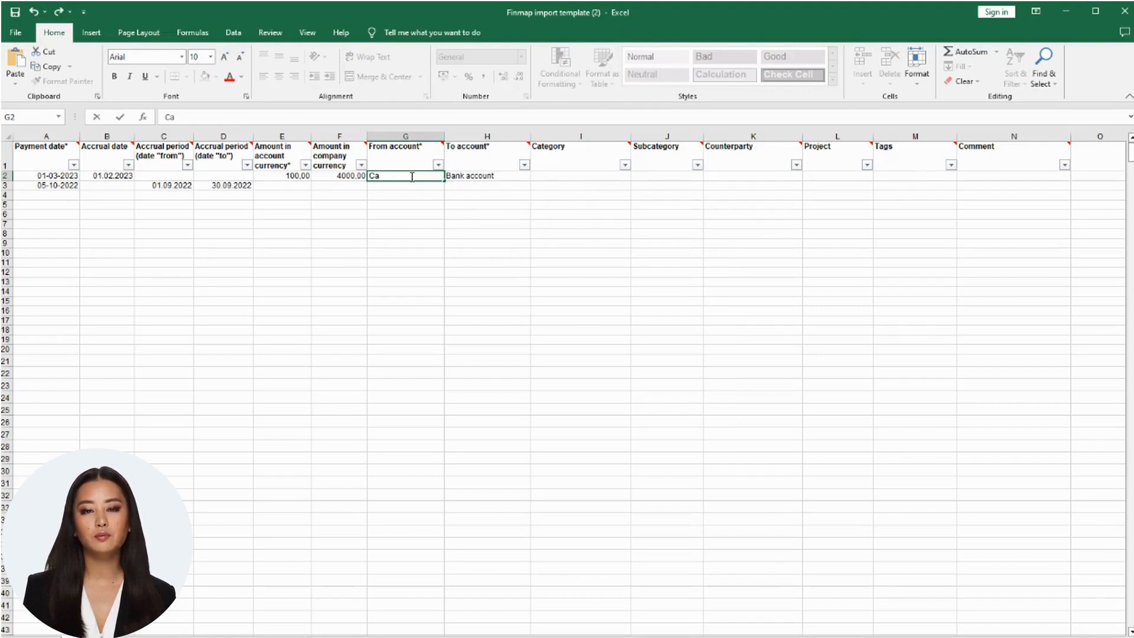
{"action": "type", "text": "sh"}
{"action": "left_click", "coordinate": [464, 196]}
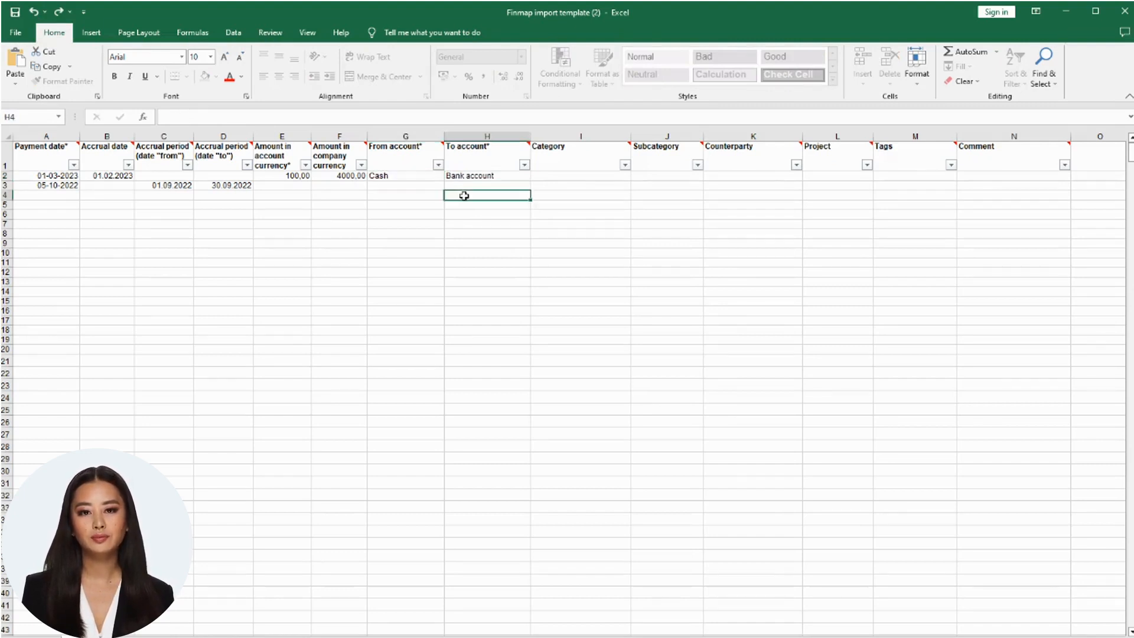
Step: Replace the To account of the row 2 transaction with "Money"
{"action": "left_click", "coordinate": [555, 175]}
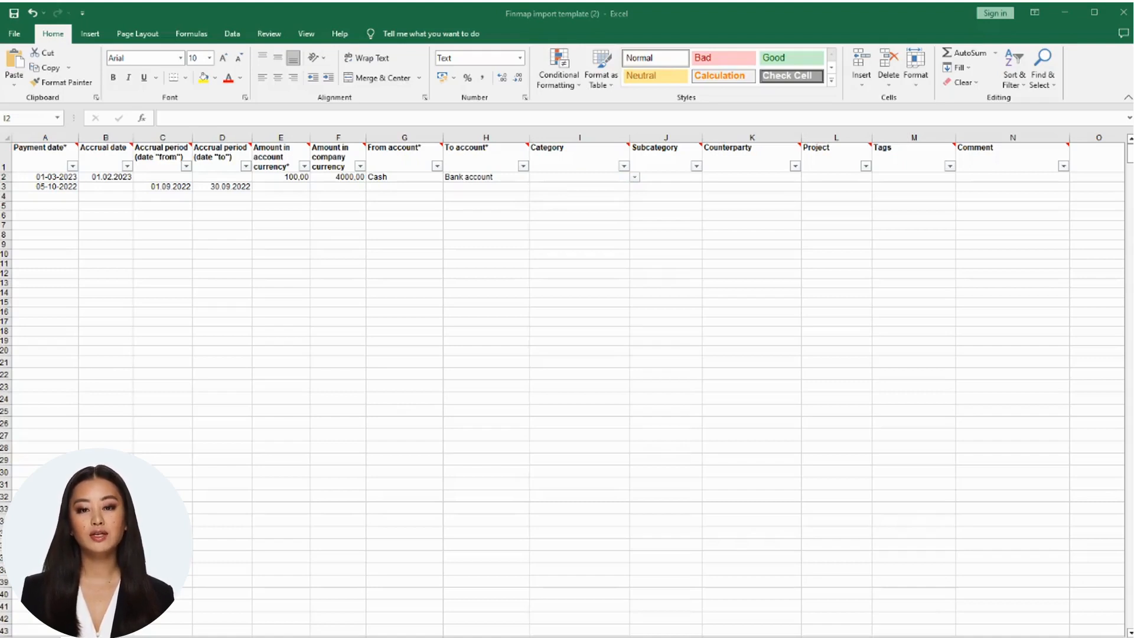
{"action": "left_click", "coordinate": [499, 179]}
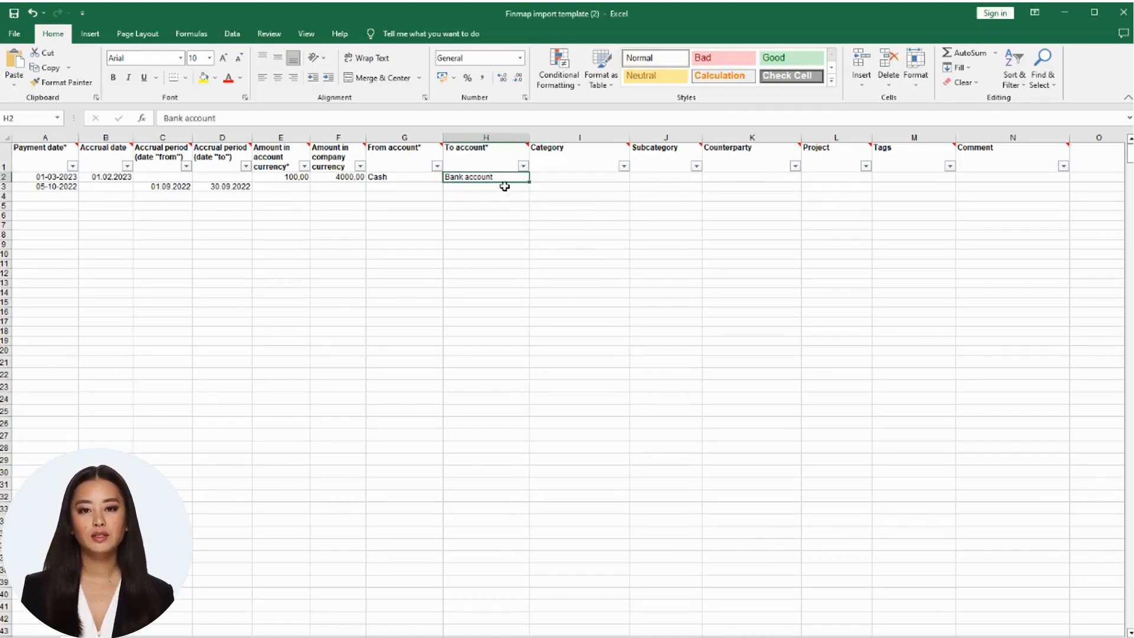
{"action": "key", "text": "BackSpace"}
{"action": "type", "text": "Money"}
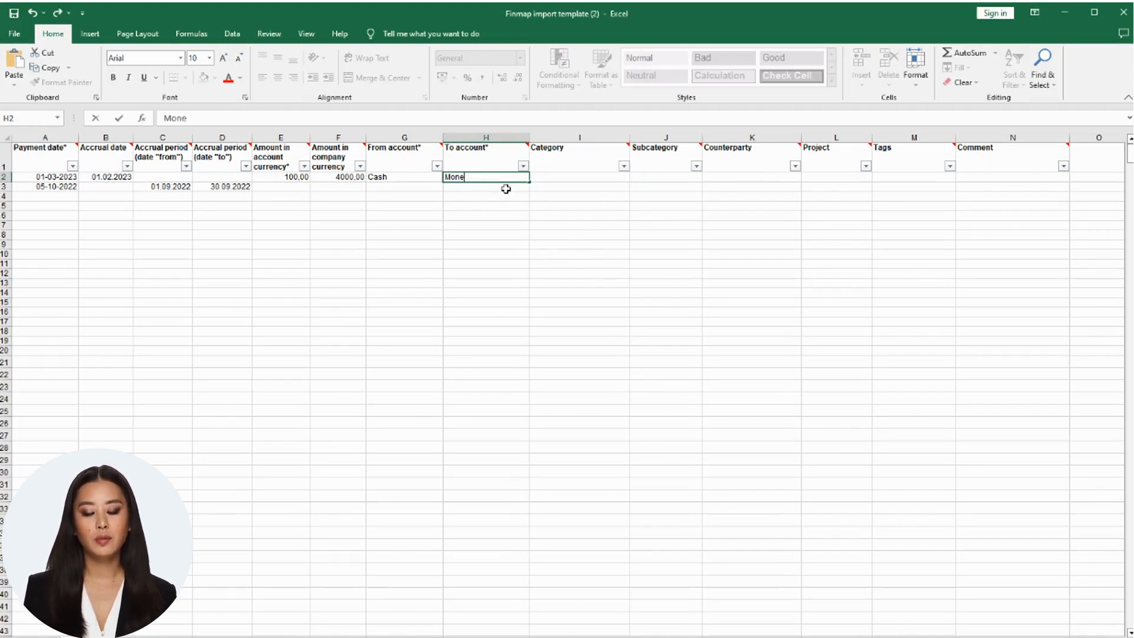
{"action": "key", "text": "Return"}
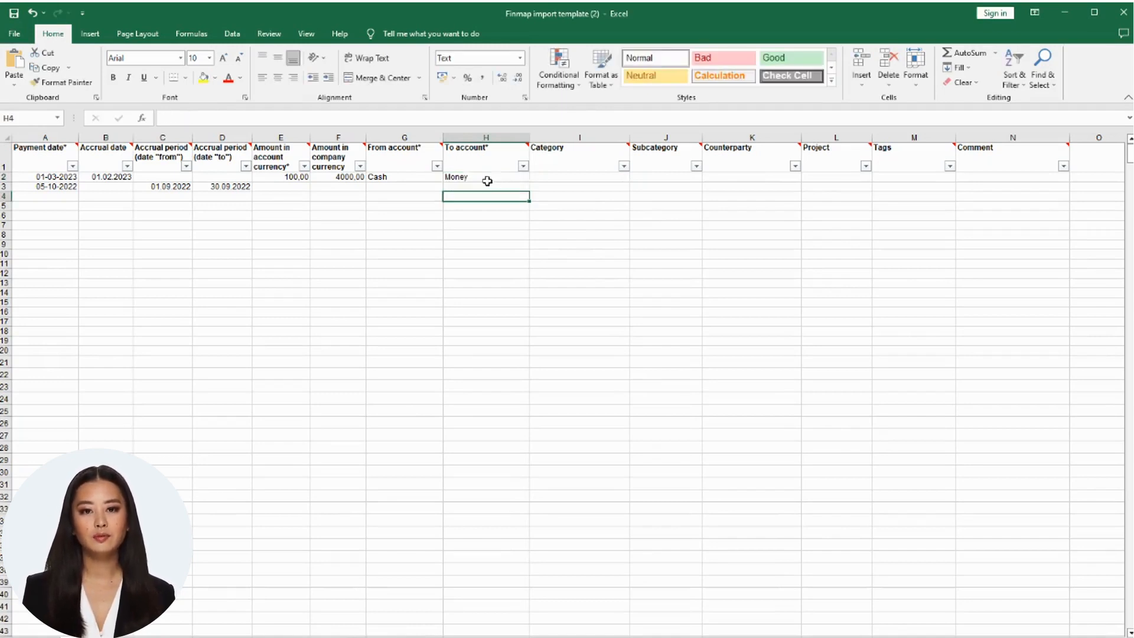
Step: Enter category "Sales revenue" and subcategory "Goods" for the transaction in row 2
{"action": "left_click", "coordinate": [543, 175]}
{"action": "type", "text": "Sales revenue"}
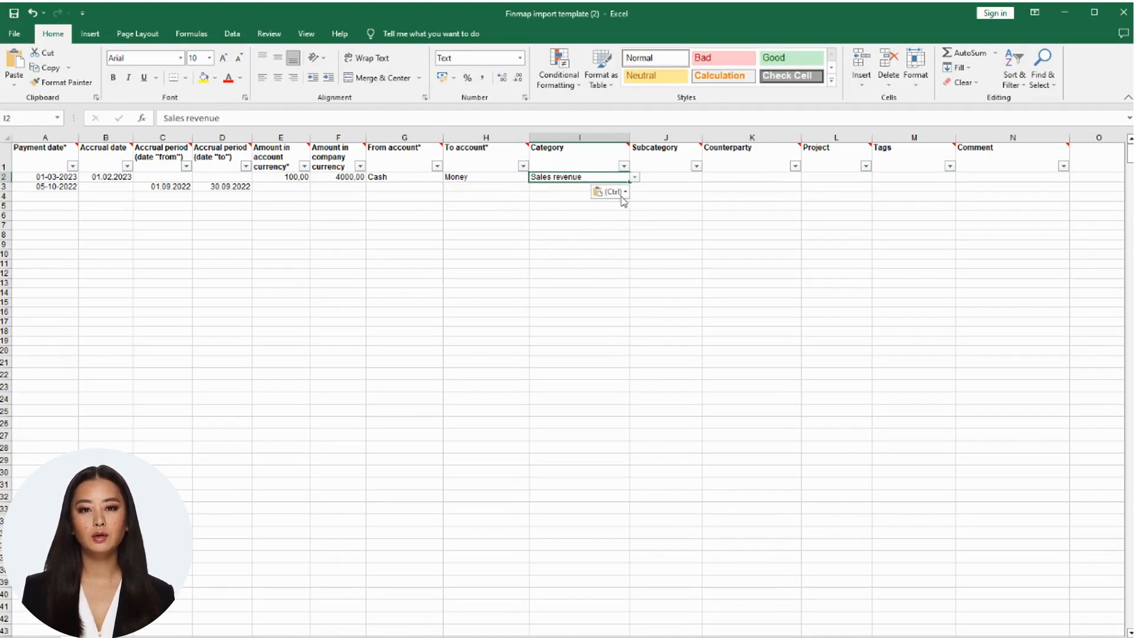
{"action": "left_click", "coordinate": [666, 179]}
{"action": "type", "text": "G"}
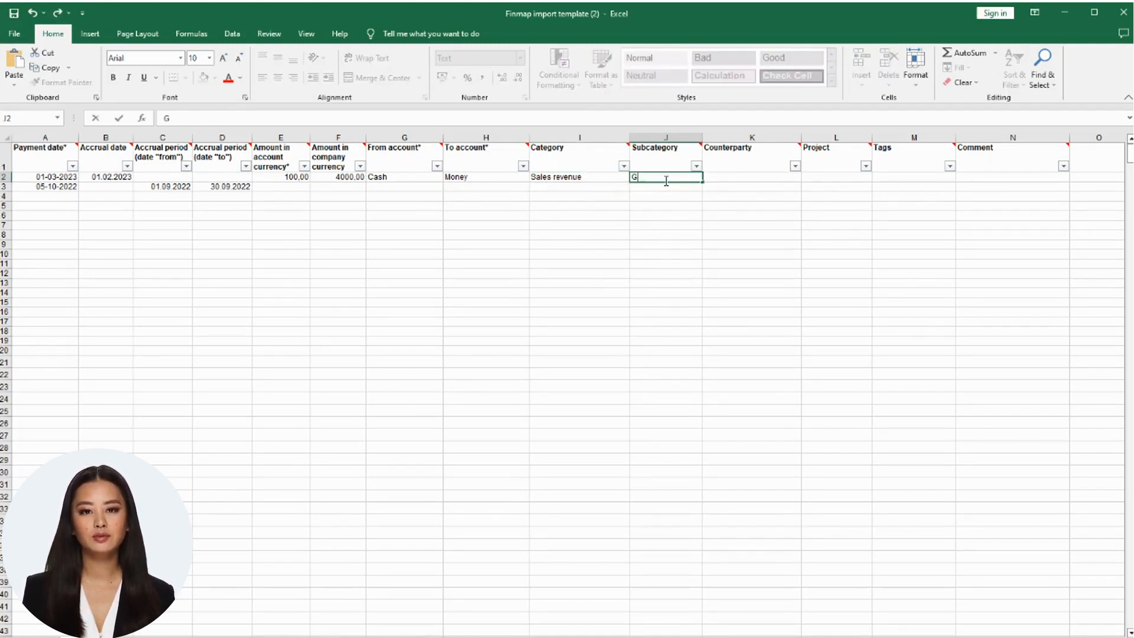
{"action": "type", "text": "oods"}
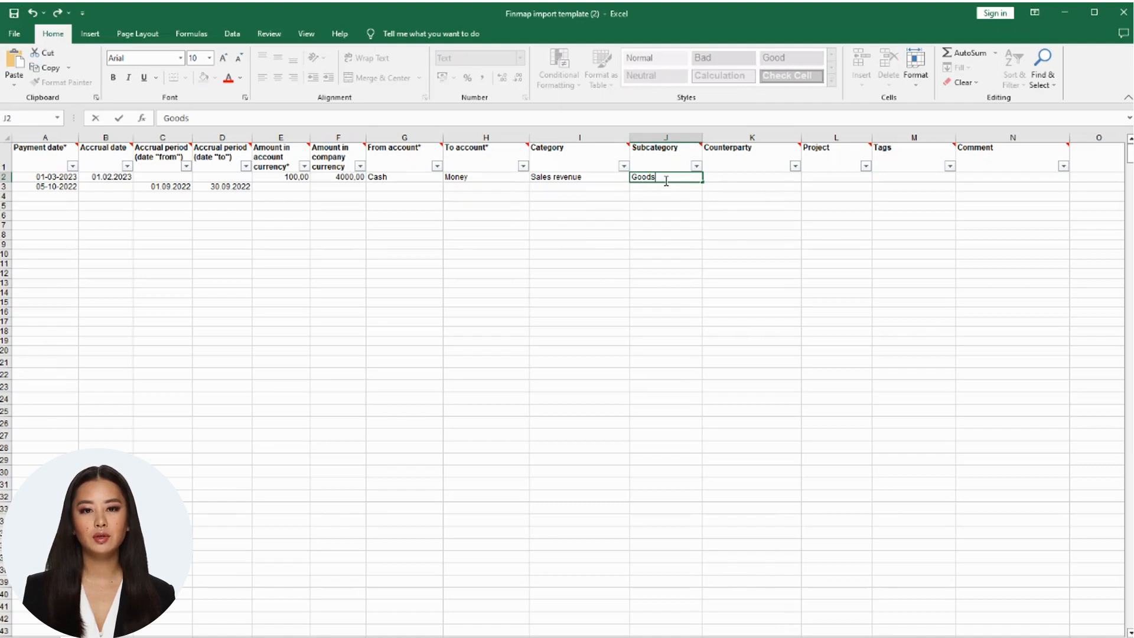
{"action": "left_click", "coordinate": [699, 195]}
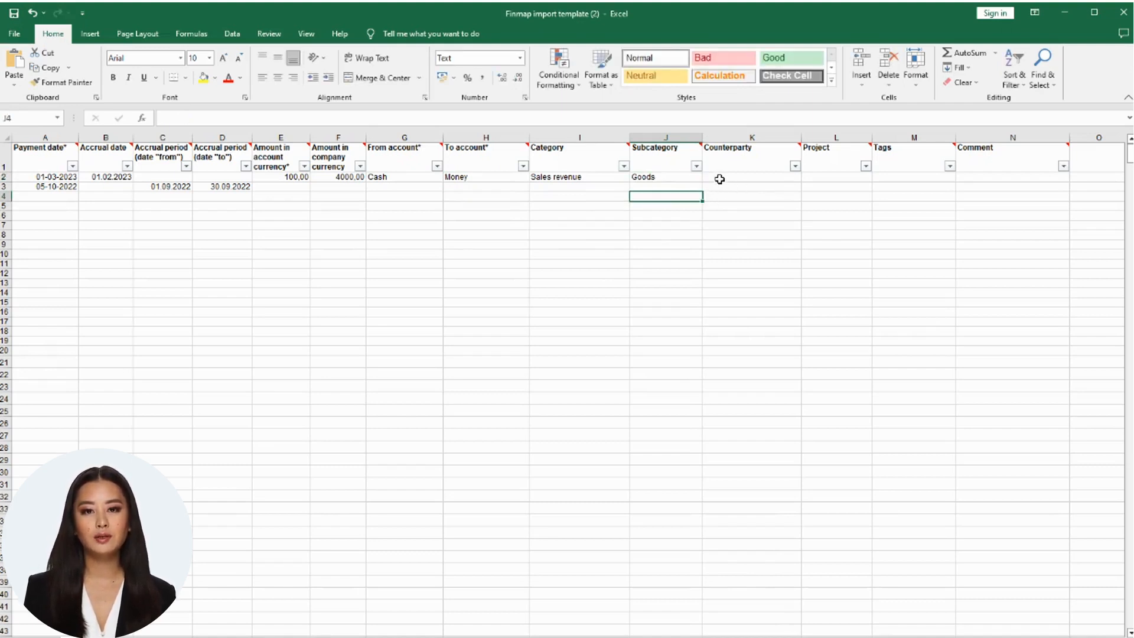
Step: Enter counterparty "My client" and project "Sales" for the transaction in row 2
{"action": "left_click", "coordinate": [719, 179]}
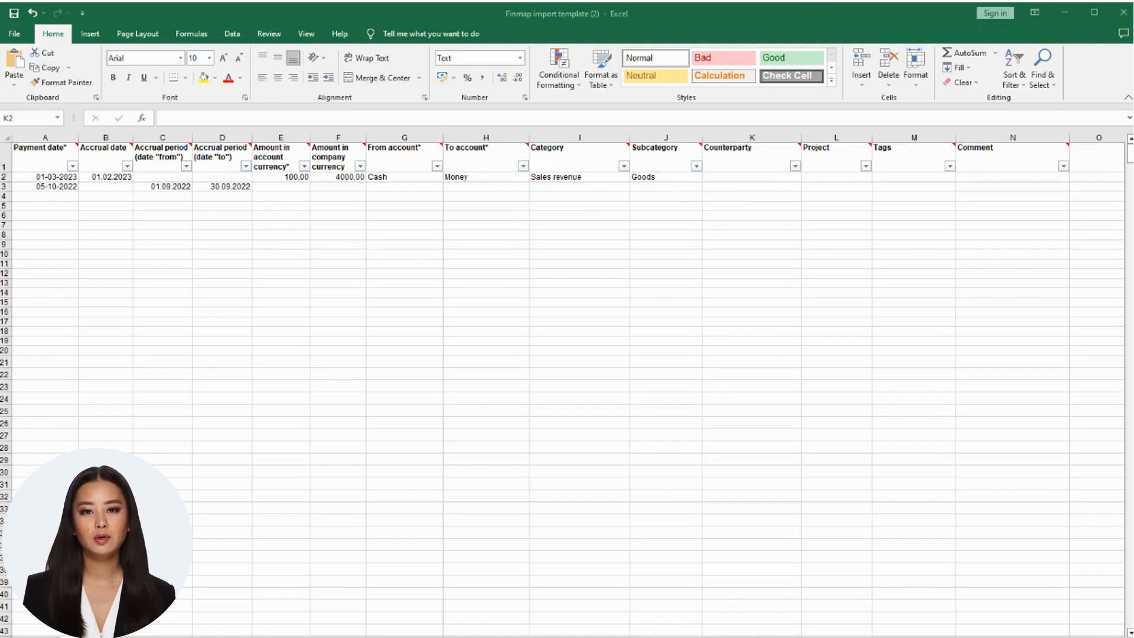
{"action": "left_click", "coordinate": [754, 178]}
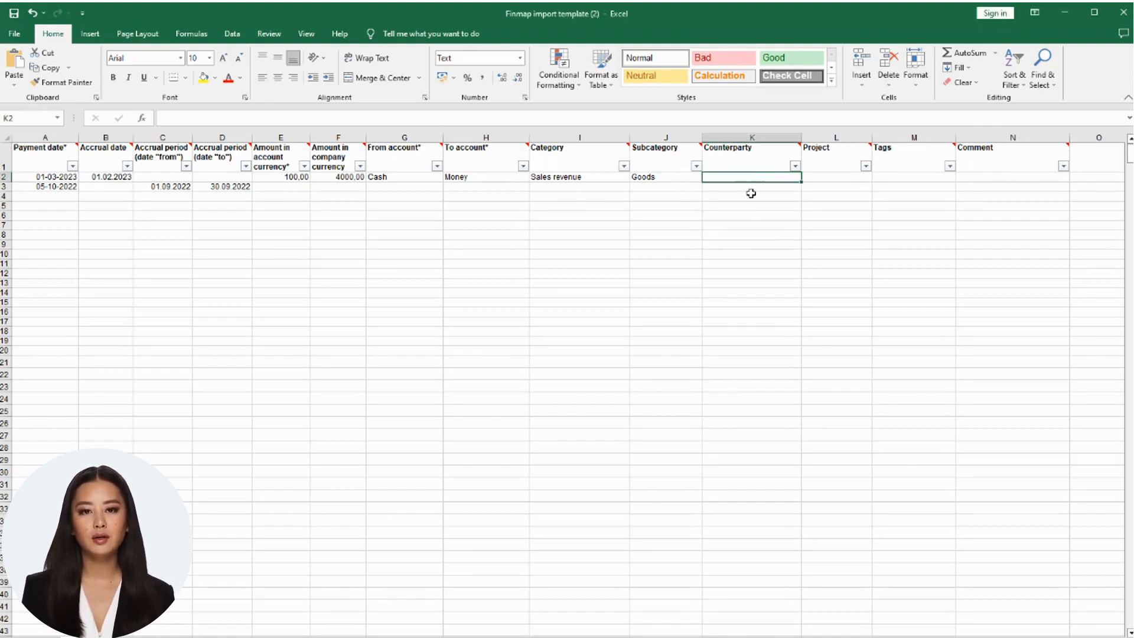
{"action": "type", "text": "My client"}
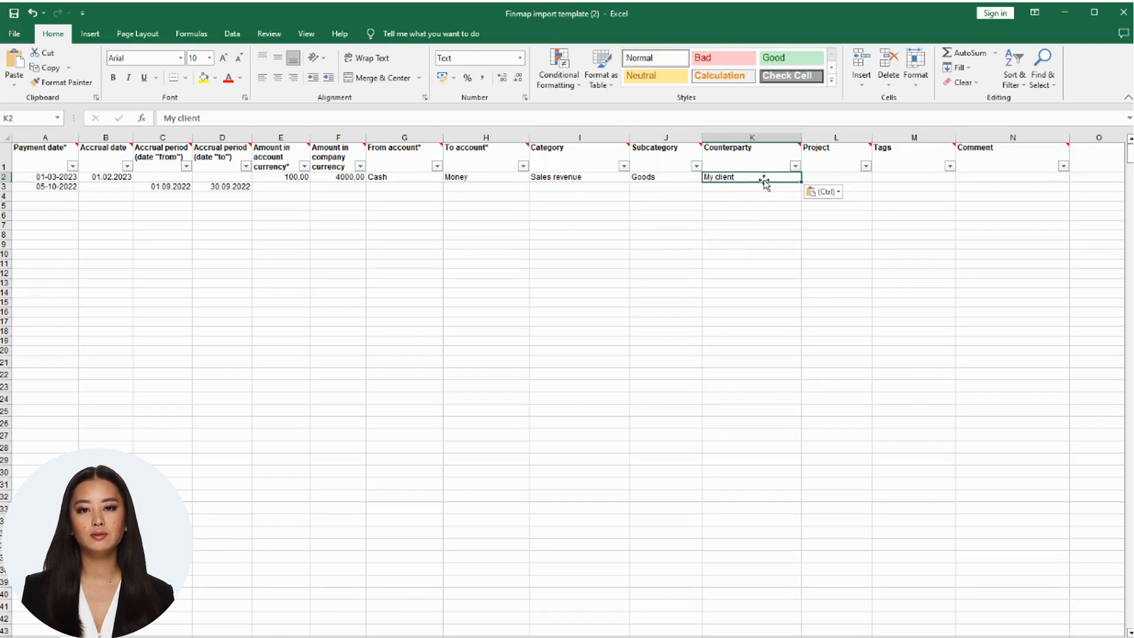
{"action": "left_click", "coordinate": [824, 179]}
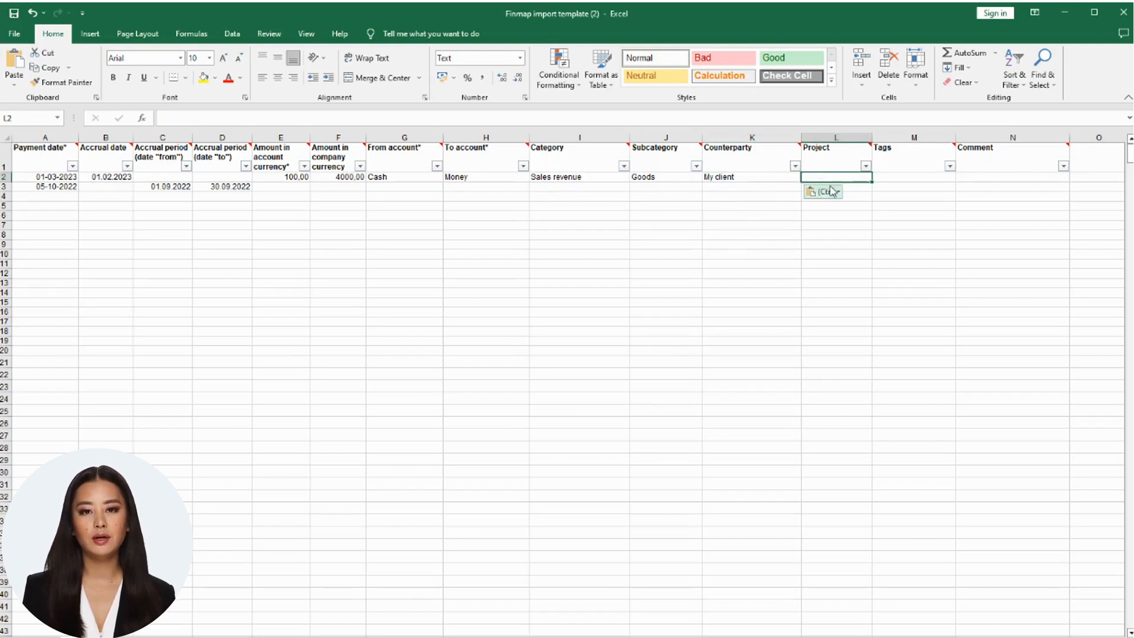
{"action": "type", "text": "Sa"}
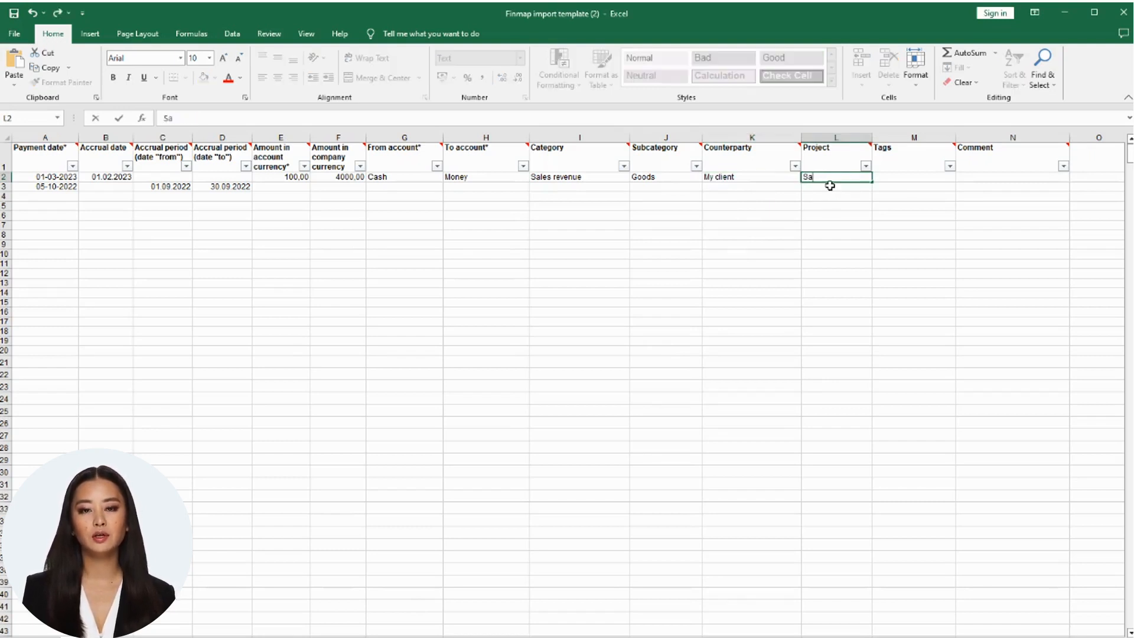
{"action": "type", "text": "les"}
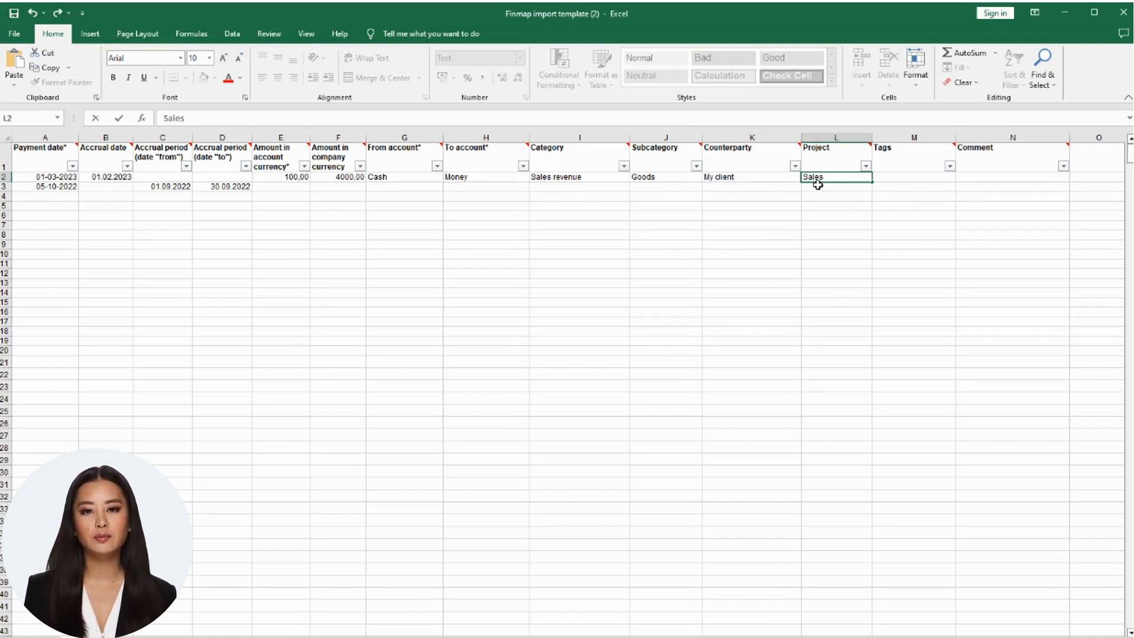
Step: Add the tag "Discount" and the comment "1000 pcs" to the transaction in row 2
{"action": "left_click", "coordinate": [907, 174]}
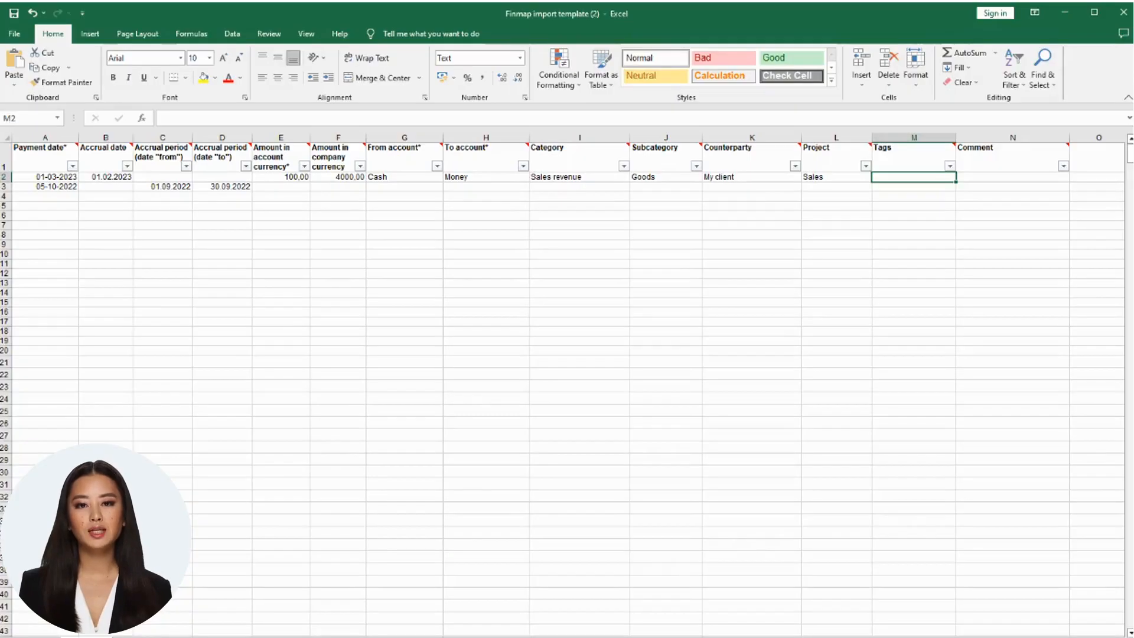
{"action": "key", "text": "alt+Tab"}
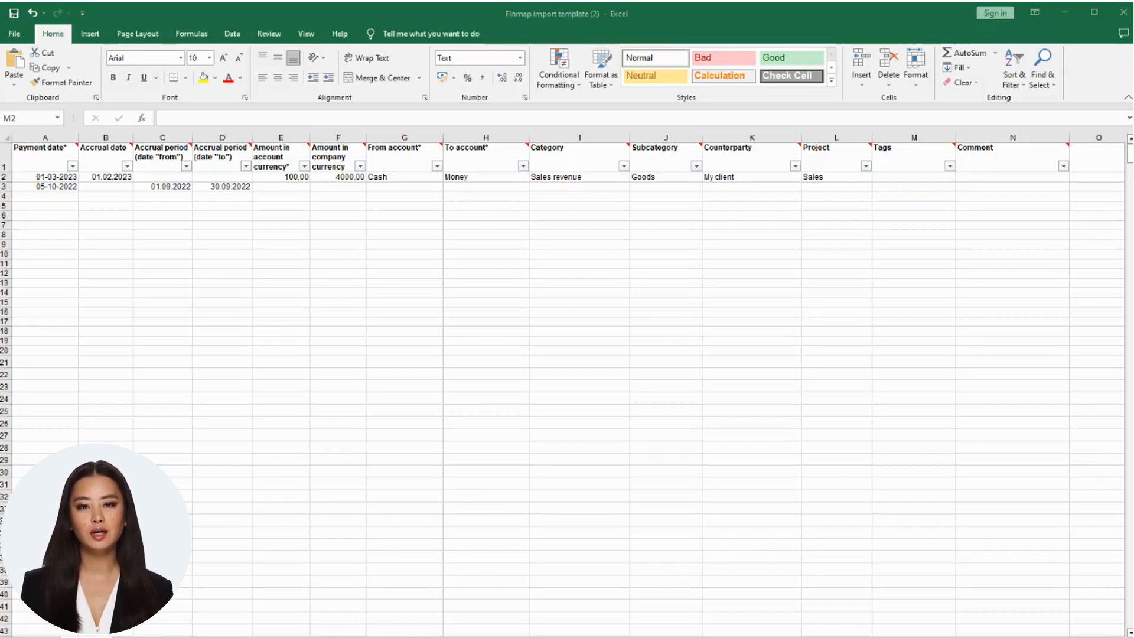
{"action": "key", "text": "alt+Tab"}
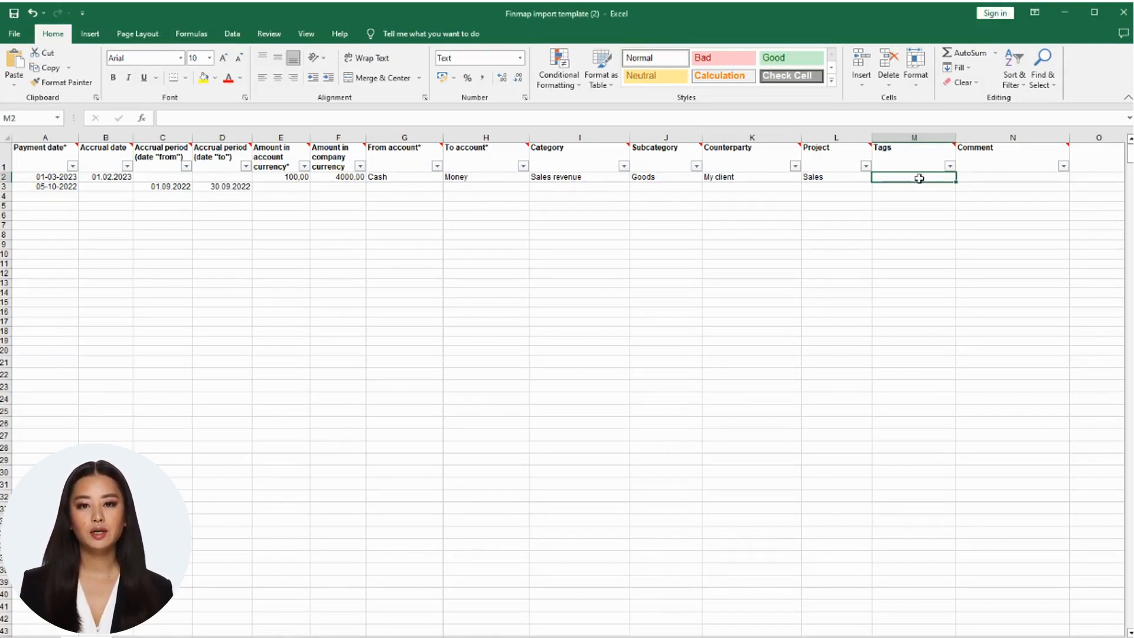
{"action": "type", "text": "Discount"}
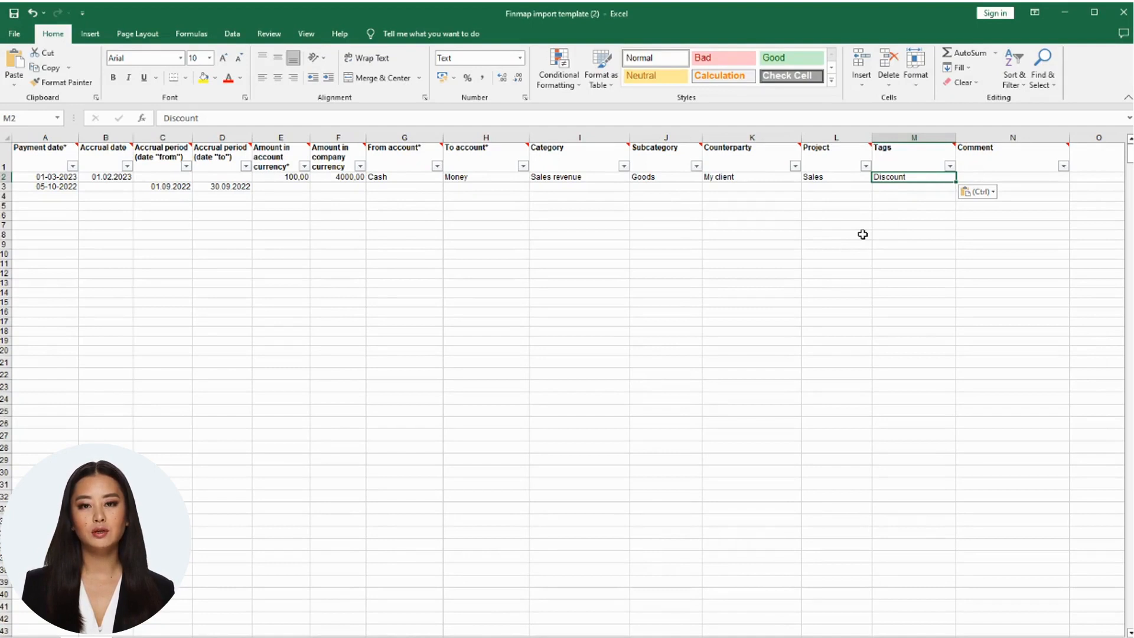
{"action": "left_click", "coordinate": [975, 178]}
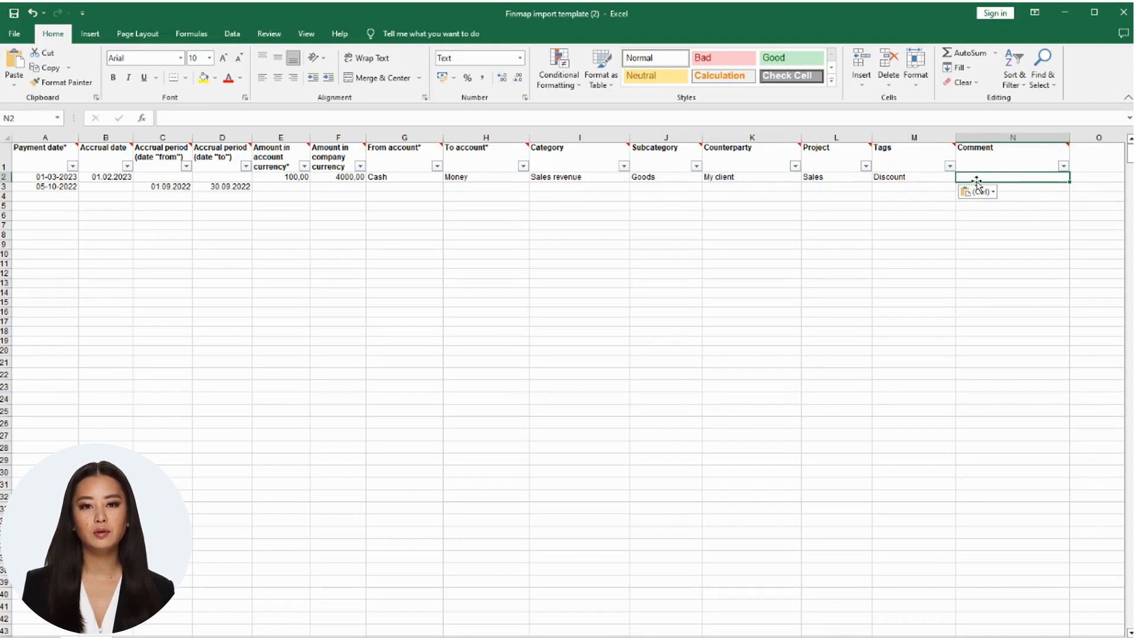
{"action": "type", "text": "1000 p"}
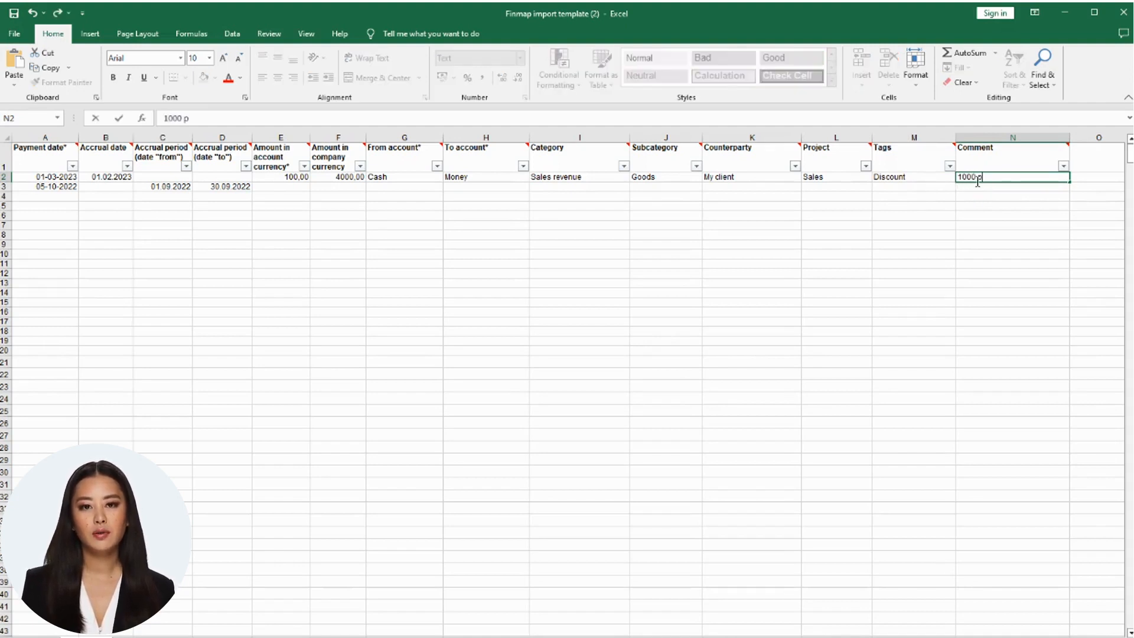
{"action": "type", "text": "cs"}
{"action": "left_click", "coordinate": [958, 205]}
Step: Clear the From account in row 2 and all payment and accrual dates in row 3
{"action": "left_click", "coordinate": [417, 175]}
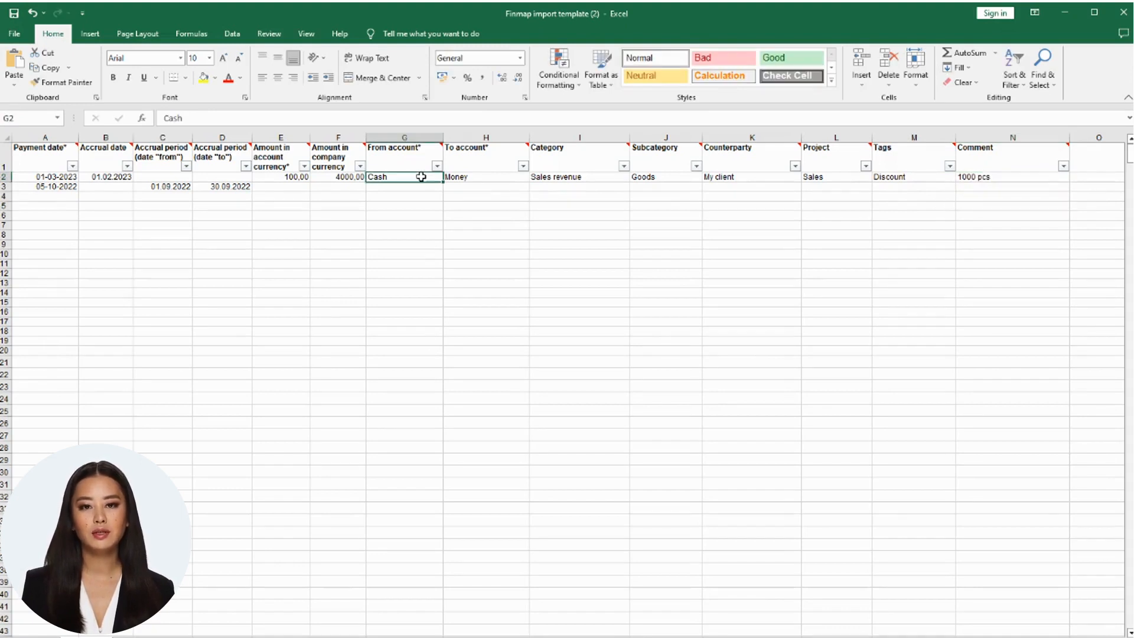
{"action": "key", "text": "Delete"}
{"action": "left_click_drag", "start_coordinate": [236, 186], "coordinate": [59, 188]}
{"action": "key", "text": "Delete"}
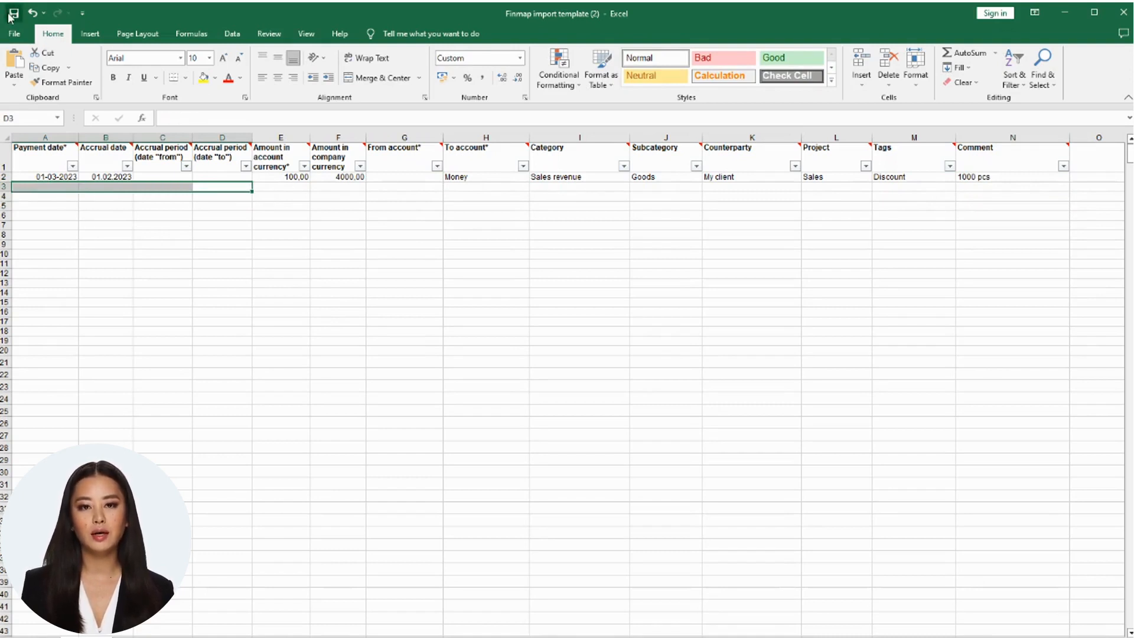
Step: Switch to Finmap and import the transaction from the Excel file Finmap_import_template_2.xlsx
{"action": "left_click", "coordinate": [470, 242]}
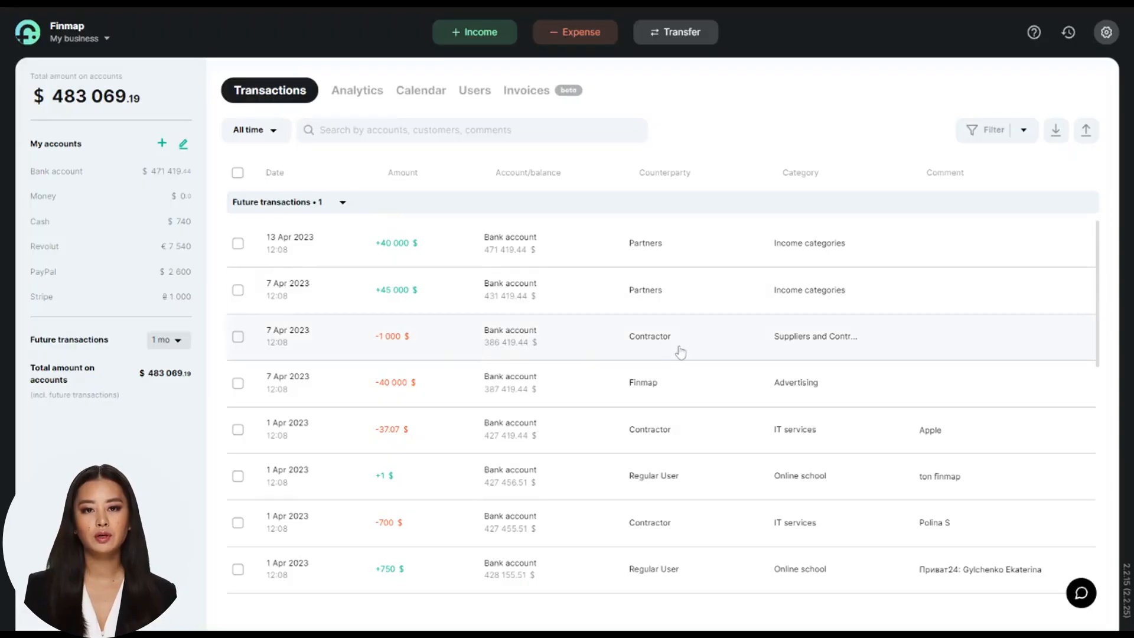
{"action": "left_click", "coordinate": [1102, 39]}
{"action": "left_click", "coordinate": [854, 351]}
{"action": "left_click", "coordinate": [519, 127]}
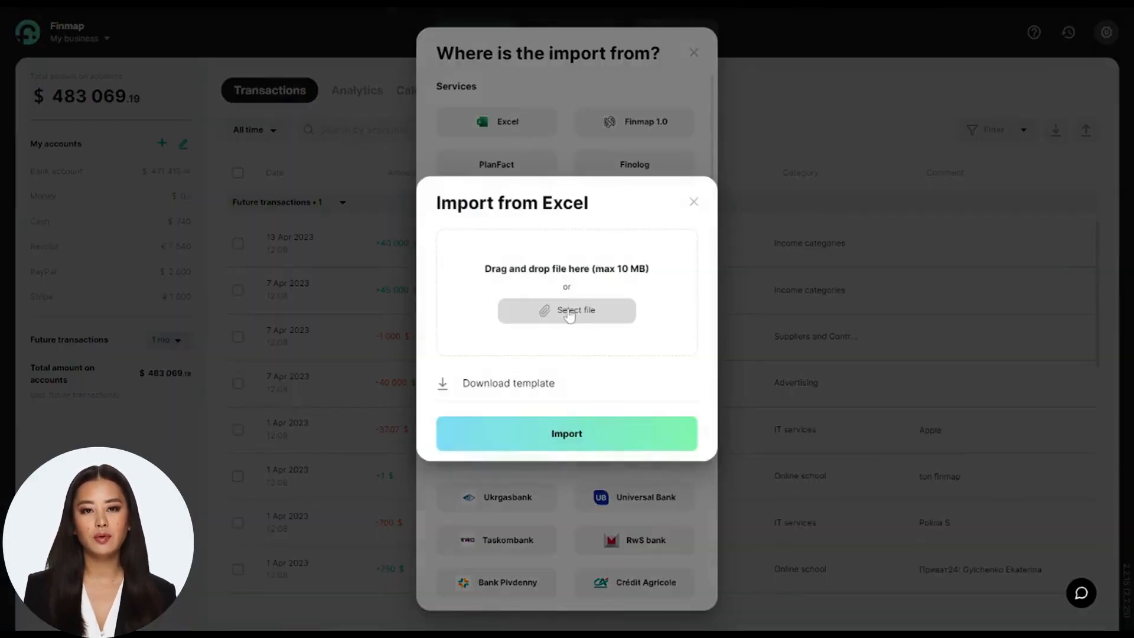
{"action": "left_click", "coordinate": [569, 312]}
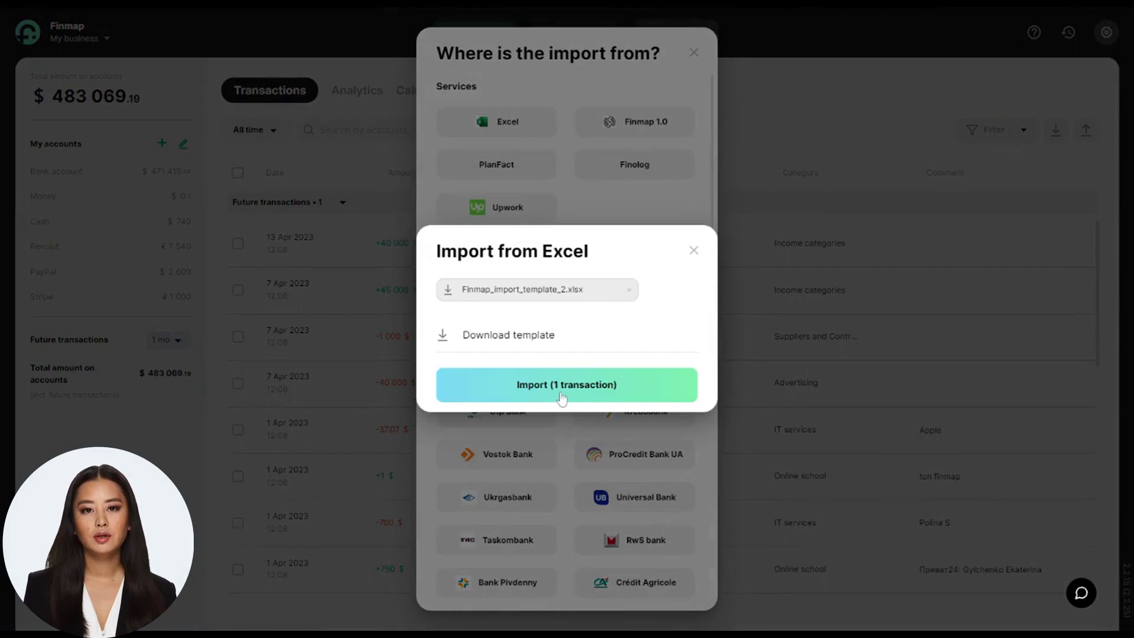
{"action": "left_click", "coordinate": [561, 399]}
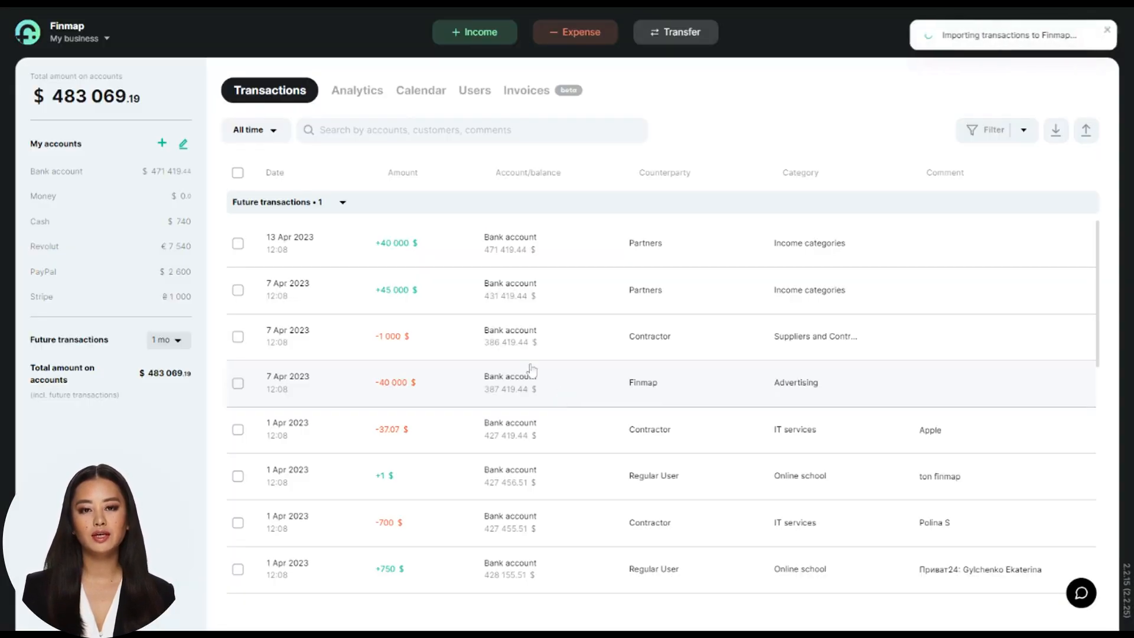
Step: Show only the Money account's transactions to check the import, and open the support chat
{"action": "left_click", "coordinate": [153, 199]}
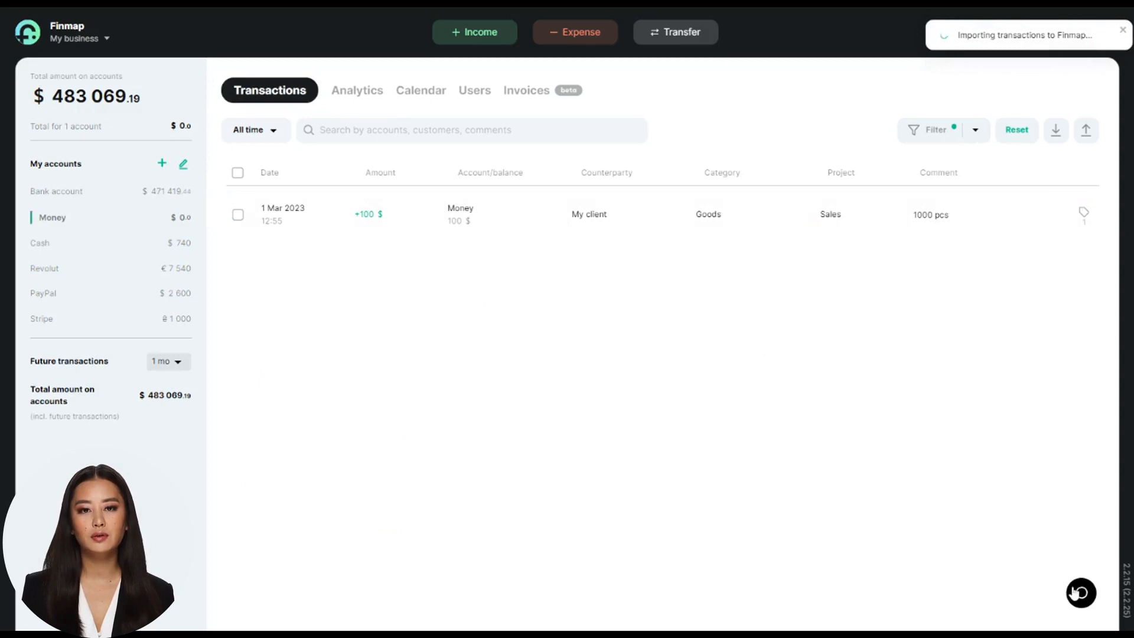
{"action": "left_click", "coordinate": [1078, 593]}
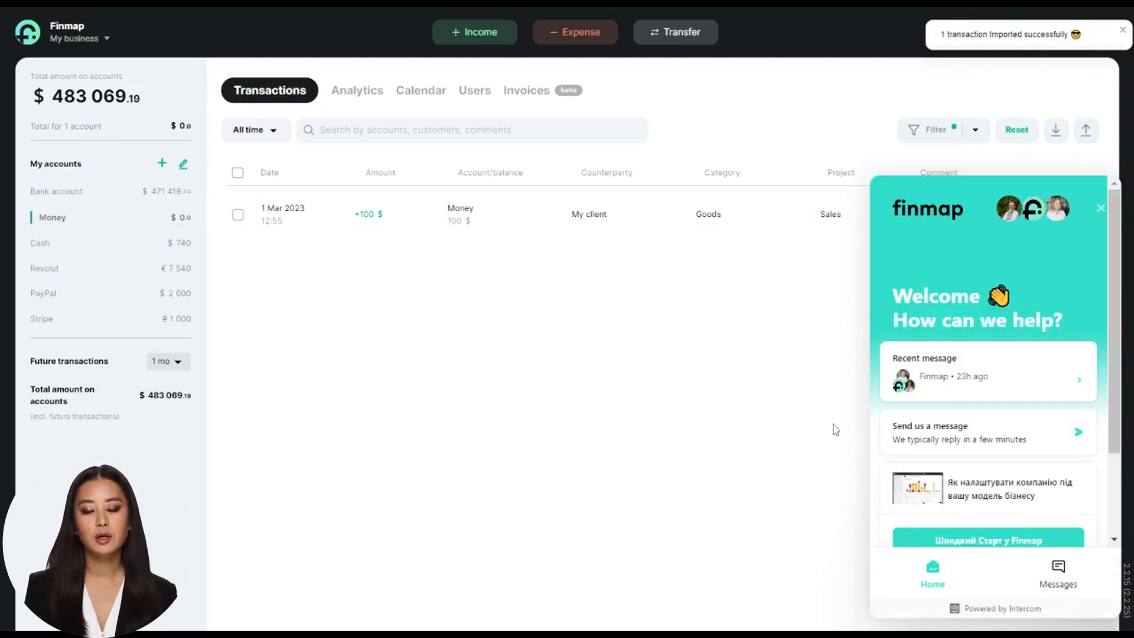